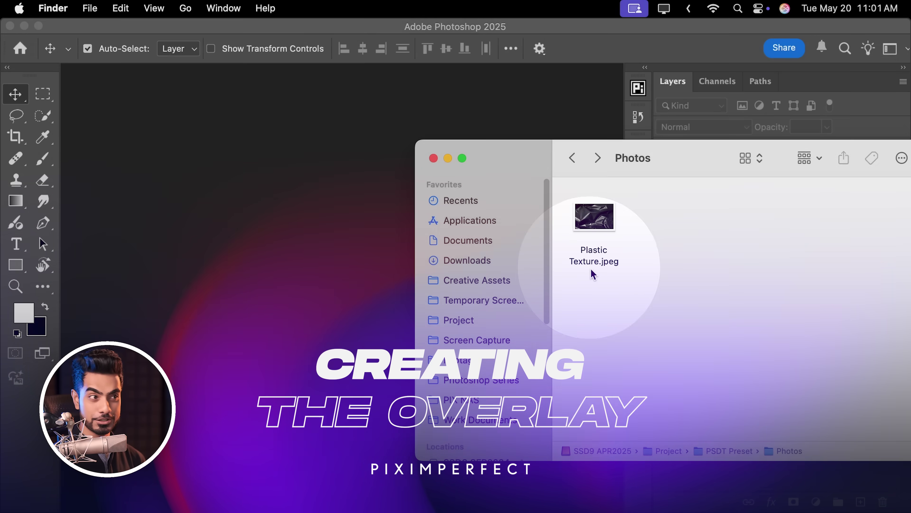
Step: Open Plastic Texture.jpeg from the Photos folder in Photoshop
{"action": "left_click_drag", "start_coordinate": [594, 258], "coordinate": [257, 322]}
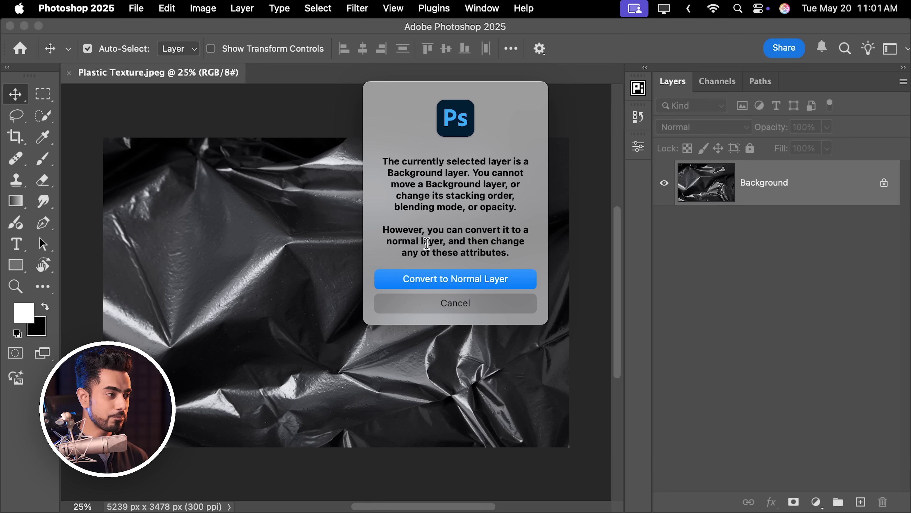
Step: Try to move the locked Background layer
{"action": "left_click", "coordinate": [452, 302]}
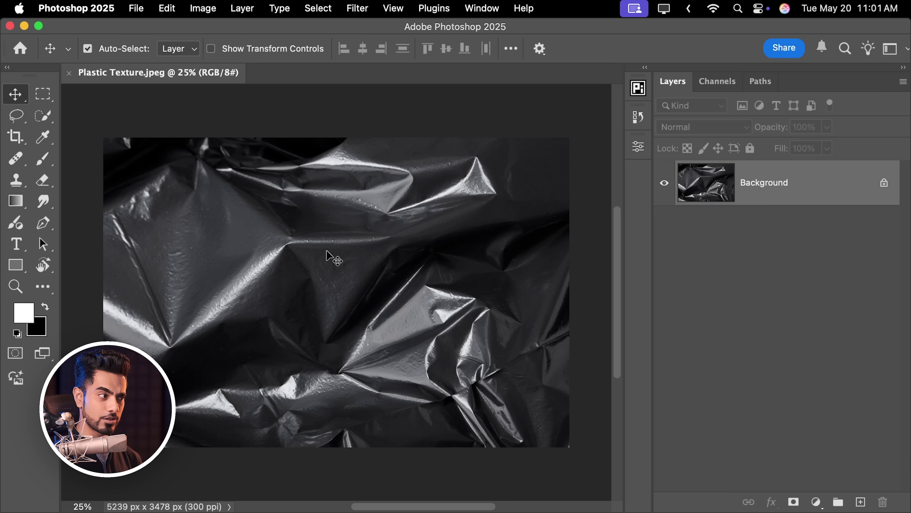
{"action": "left_click_drag", "start_coordinate": [330, 256], "coordinate": [403, 197]}
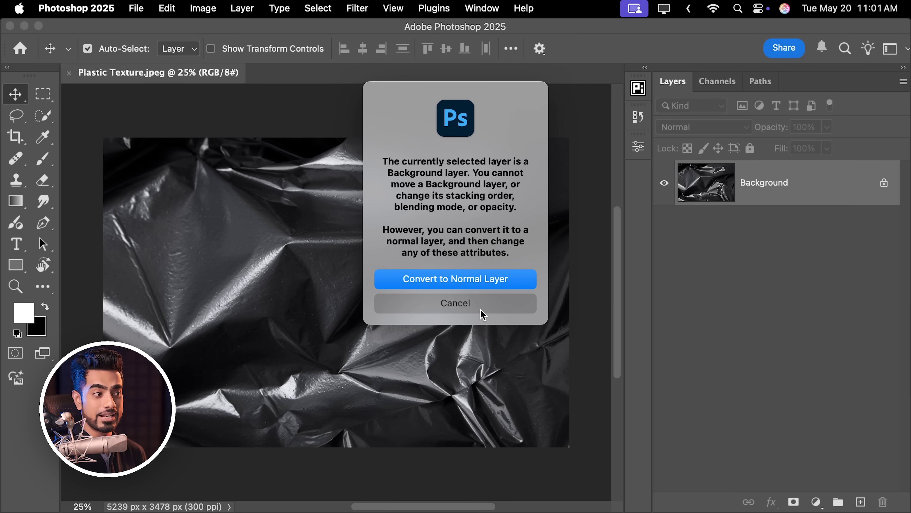
{"action": "left_click", "coordinate": [481, 305]}
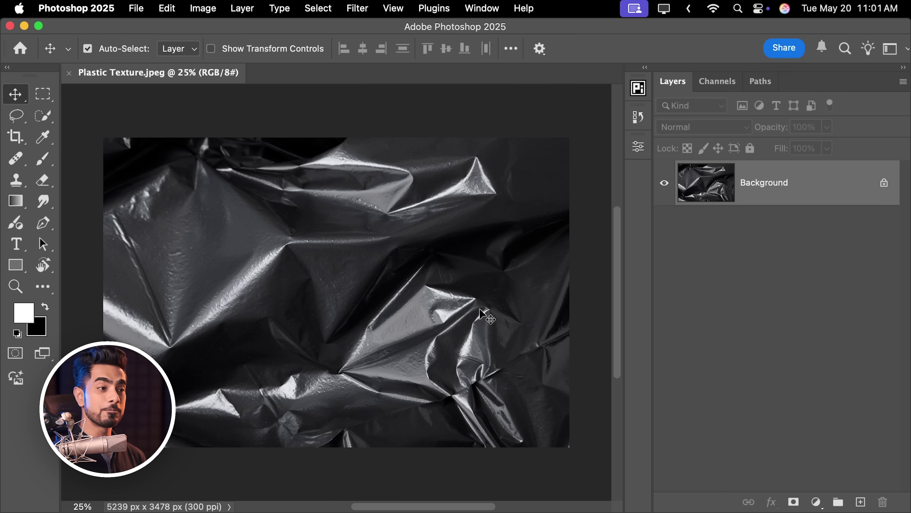
Step: Unlock the Background layer with the plastic texture and hide it
{"action": "left_click", "coordinate": [884, 183]}
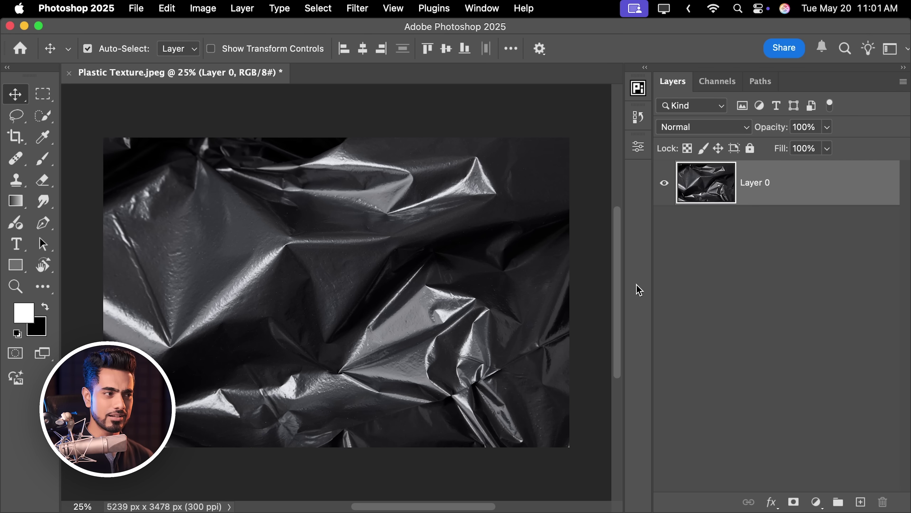
{"action": "left_click", "coordinate": [664, 183]}
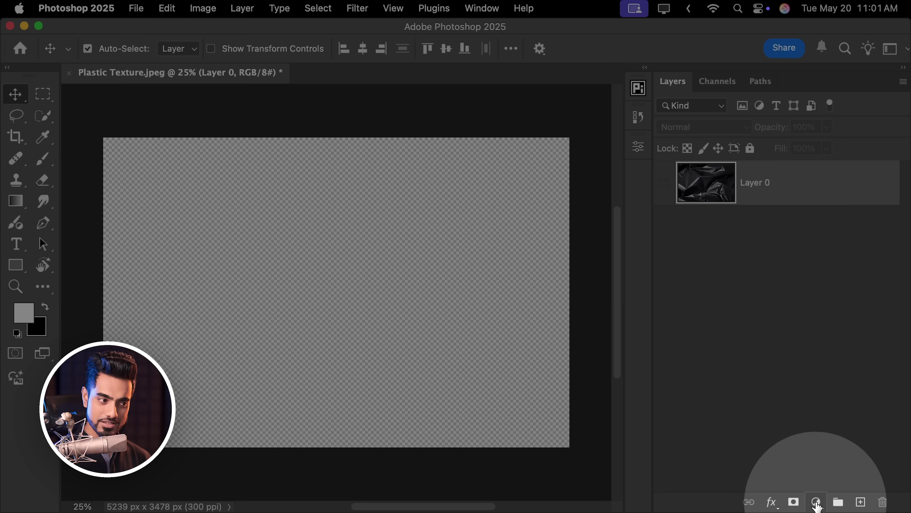
Step: Add a bright orange Solid Color fill layer and place it beneath the hidden plastic texture layer
{"action": "left_click", "coordinate": [816, 501]}
{"action": "left_click", "coordinate": [838, 235]}
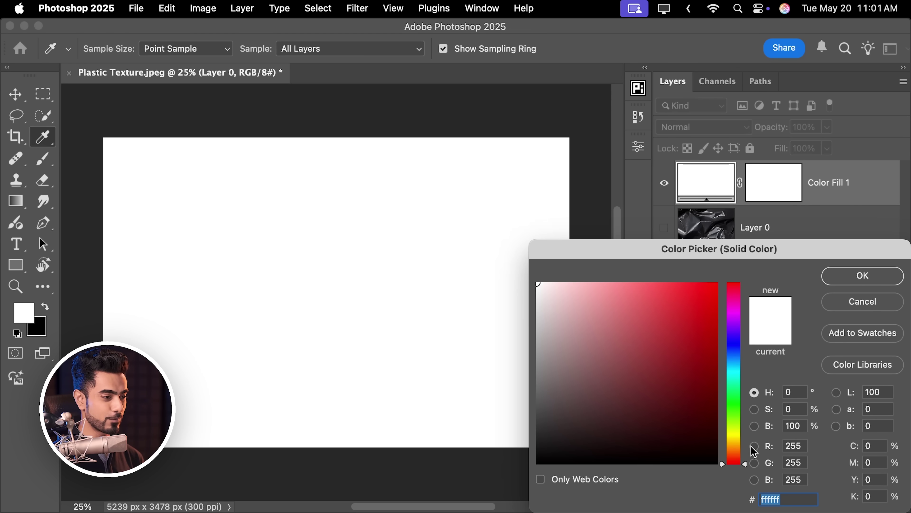
{"action": "left_click_drag", "start_coordinate": [741, 451], "coordinate": [741, 456]}
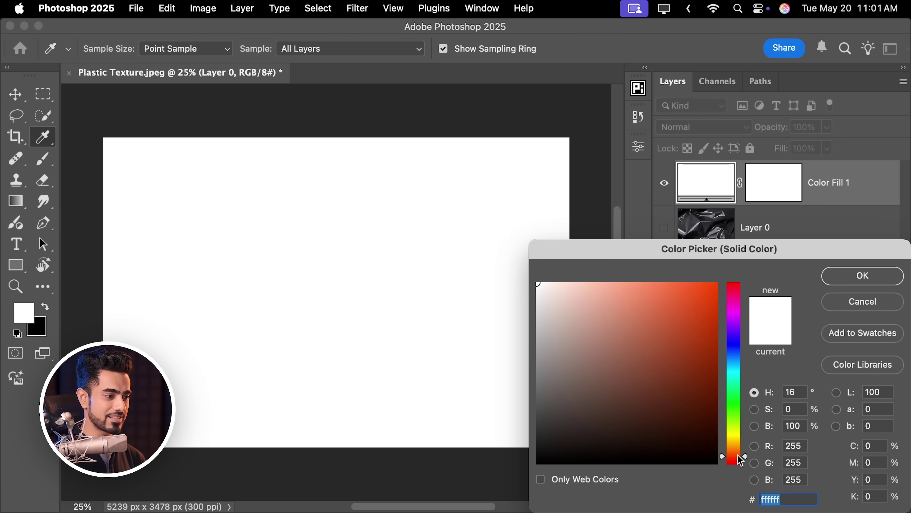
{"action": "left_click", "coordinate": [689, 279]}
{"action": "left_click", "coordinate": [844, 282]}
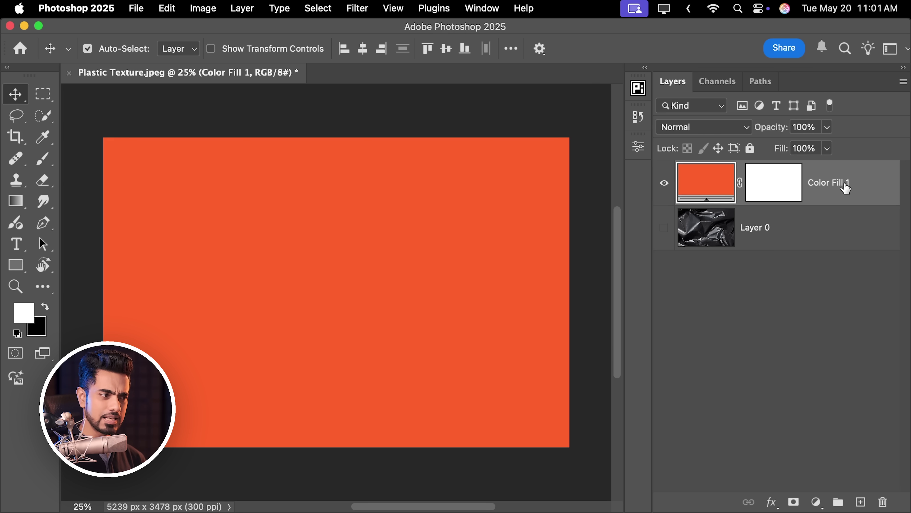
{"action": "left_click_drag", "start_coordinate": [843, 185], "coordinate": [829, 273]}
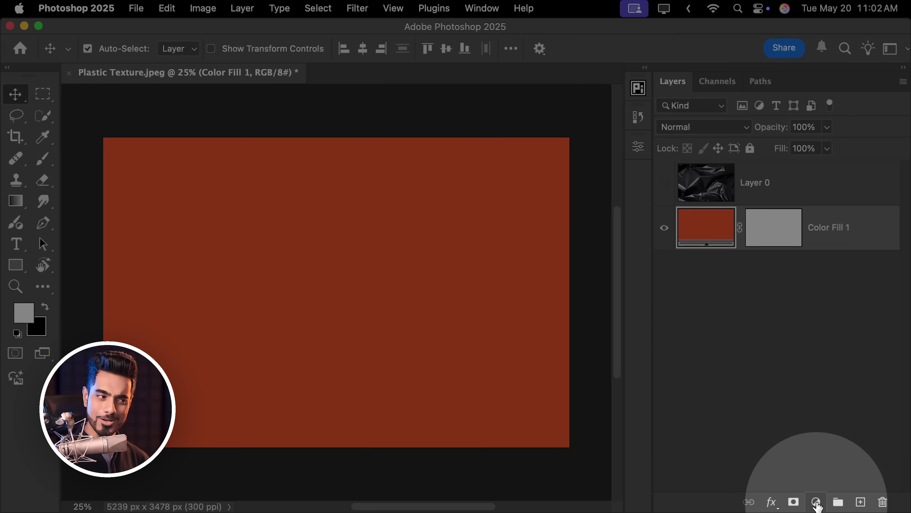
Step: Add a white Solid Color fill layer directly above the orange fill
{"action": "left_click", "coordinate": [817, 501]}
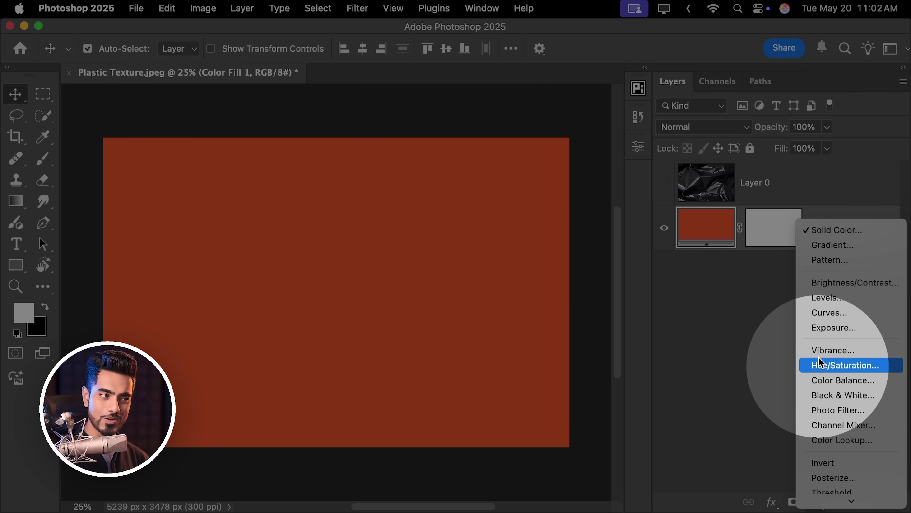
{"action": "left_click", "coordinate": [832, 237]}
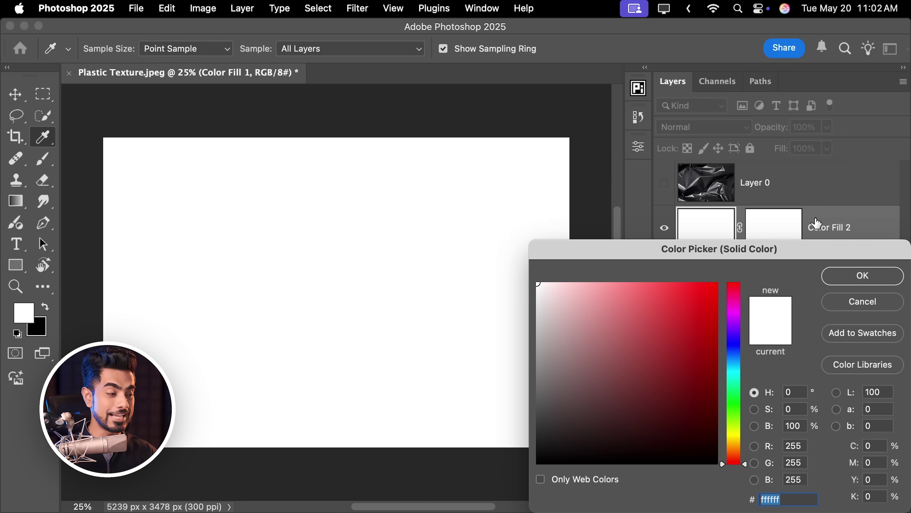
{"action": "left_click_drag", "start_coordinate": [549, 286], "coordinate": [537, 283]}
{"action": "left_click", "coordinate": [862, 275]}
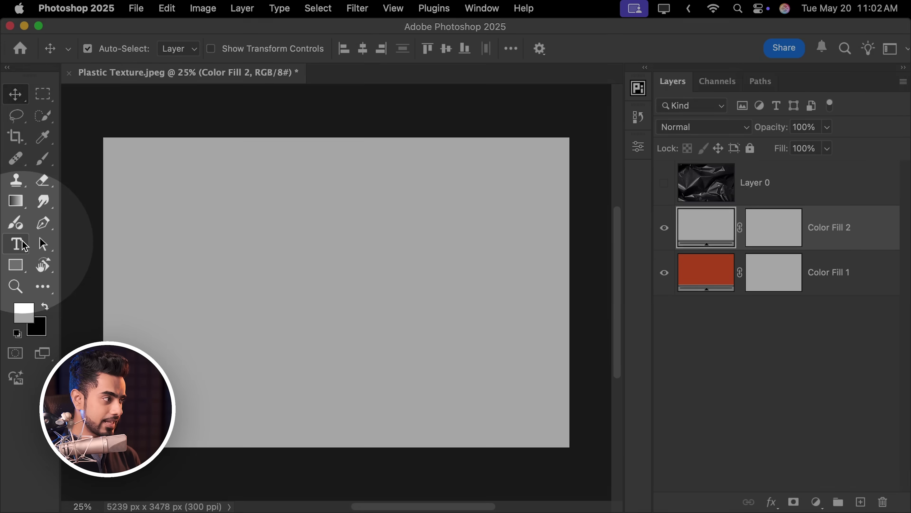
Step: Add a text layer reading PLASTIC in black above the white fill
{"action": "left_click", "coordinate": [17, 245]}
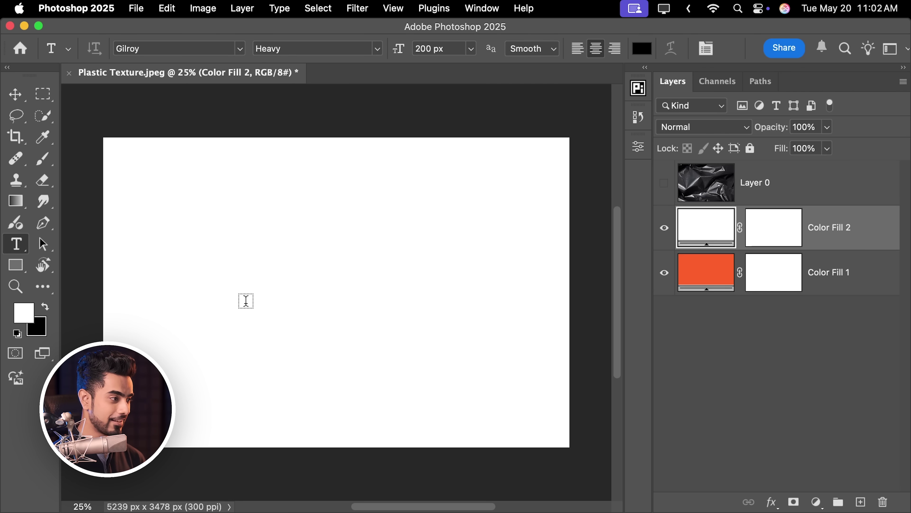
{"action": "left_click", "coordinate": [217, 283]}
{"action": "type", "text": "PRESE"}
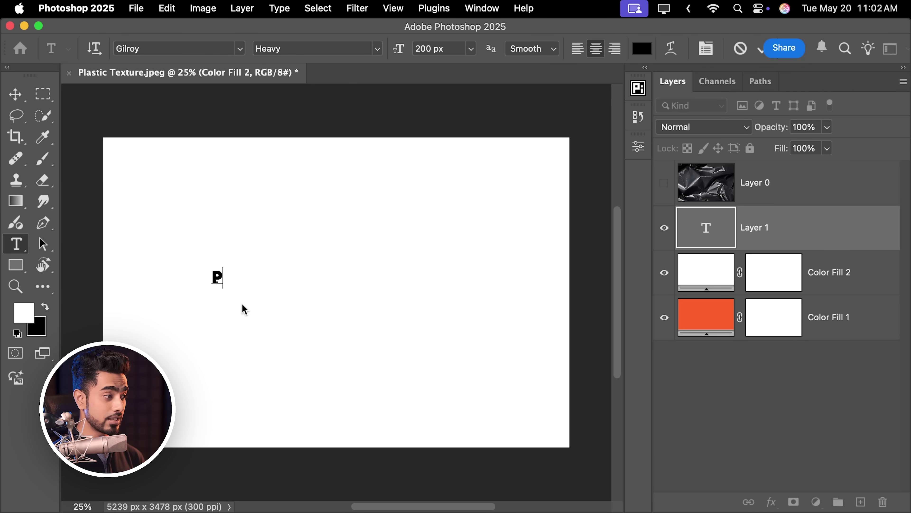
{"action": "key", "text": "BackSpace"}
{"action": "key", "text": "BackSpace"}
{"action": "key", "text": "BackSpace"}
{"action": "key", "text": "BackSpace"}
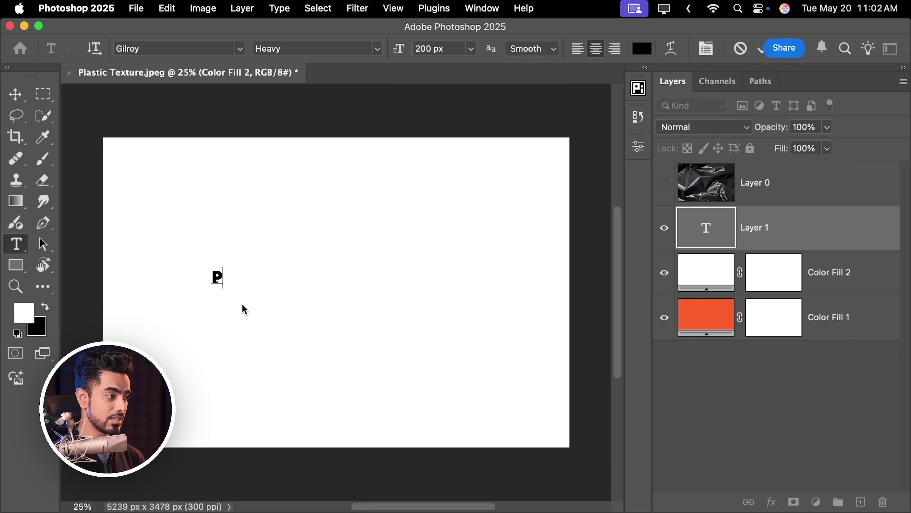
{"action": "type", "text": "LASTIC"}
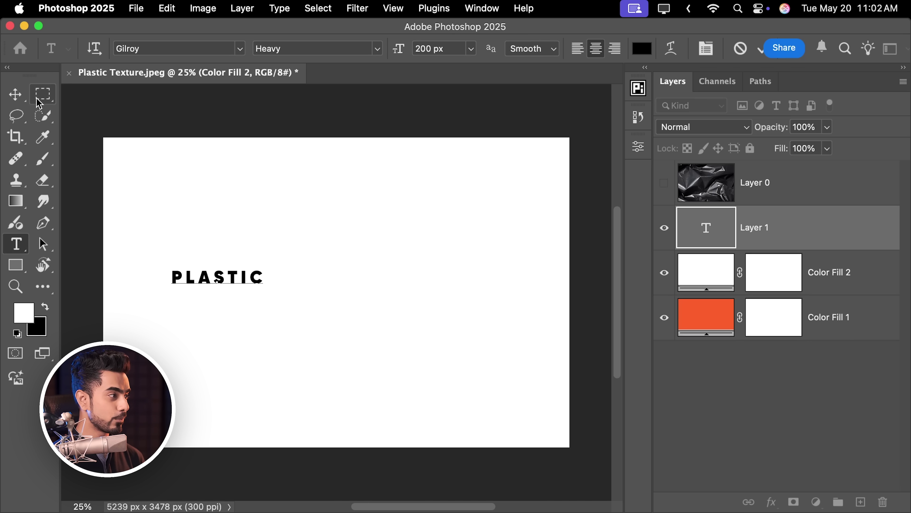
{"action": "left_click", "coordinate": [23, 102]}
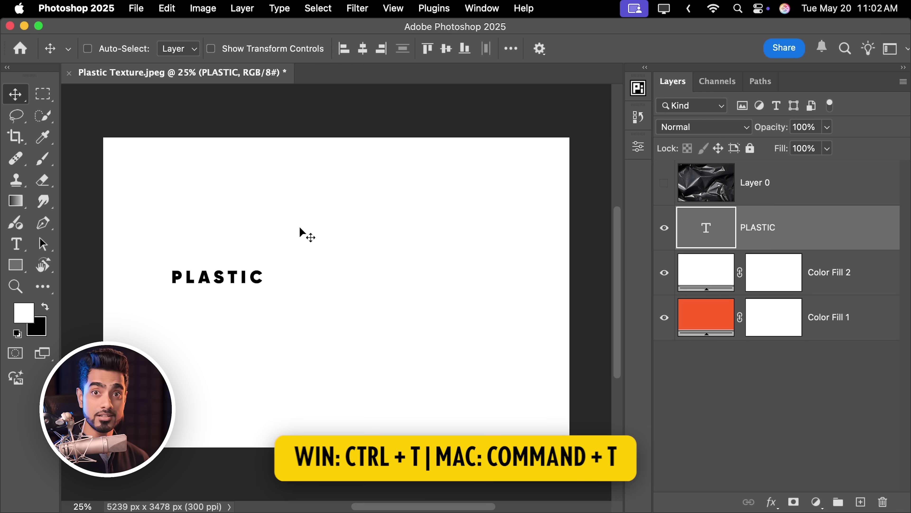
Step: Scale the PLASTIC text up to about 377% and center it on the canvas
{"action": "key", "text": "super"}
{"action": "key", "text": "super+t"}
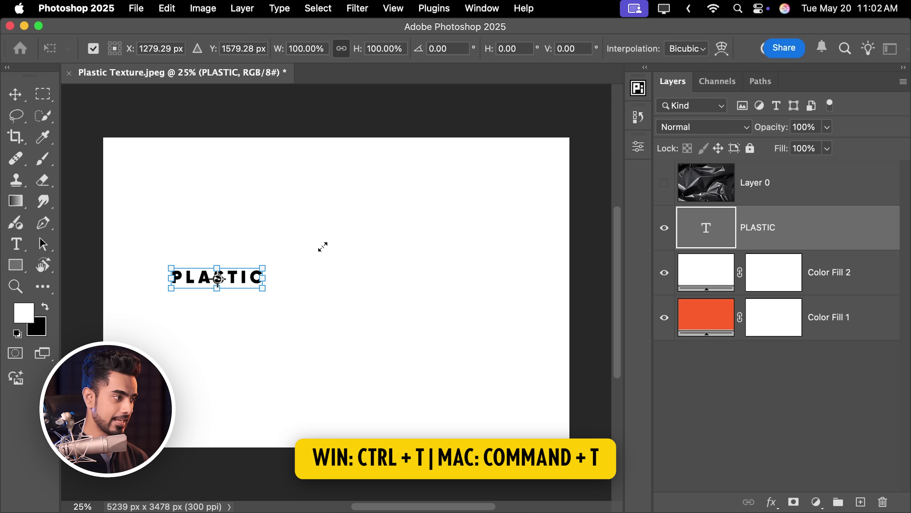
{"action": "left_click_drag", "start_coordinate": [266, 265], "coordinate": [511, 196]}
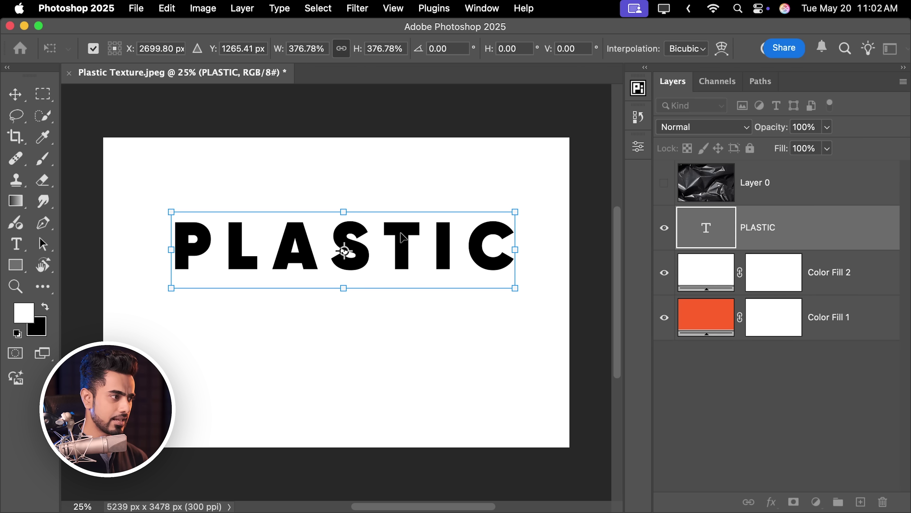
{"action": "left_click_drag", "start_coordinate": [407, 246], "coordinate": [390, 279]}
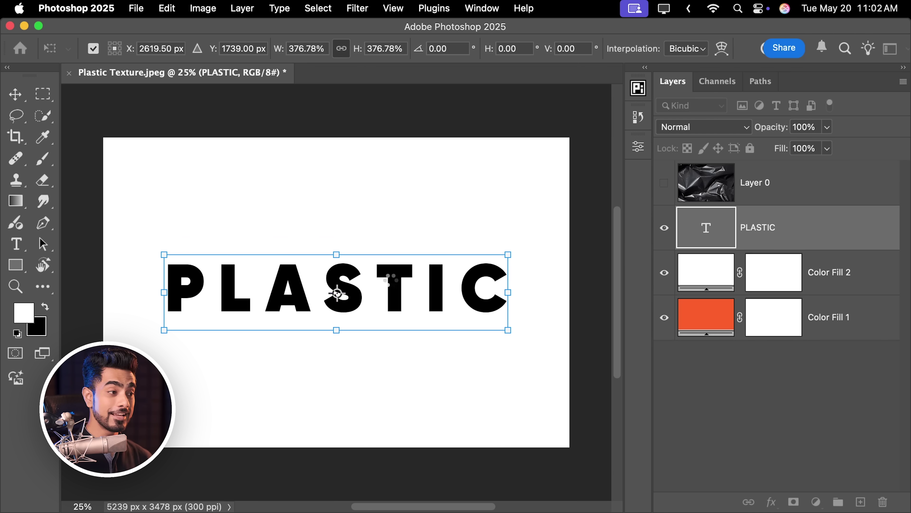
{"action": "key", "text": "Return"}
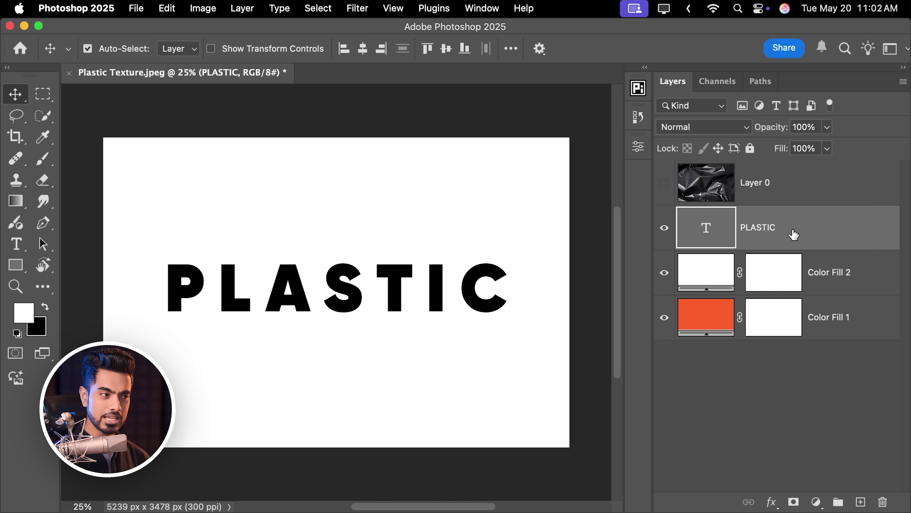
Step: Try converting the PLASTIC text layer alone to a smart object and opening its contents
{"action": "right_click", "coordinate": [795, 226]}
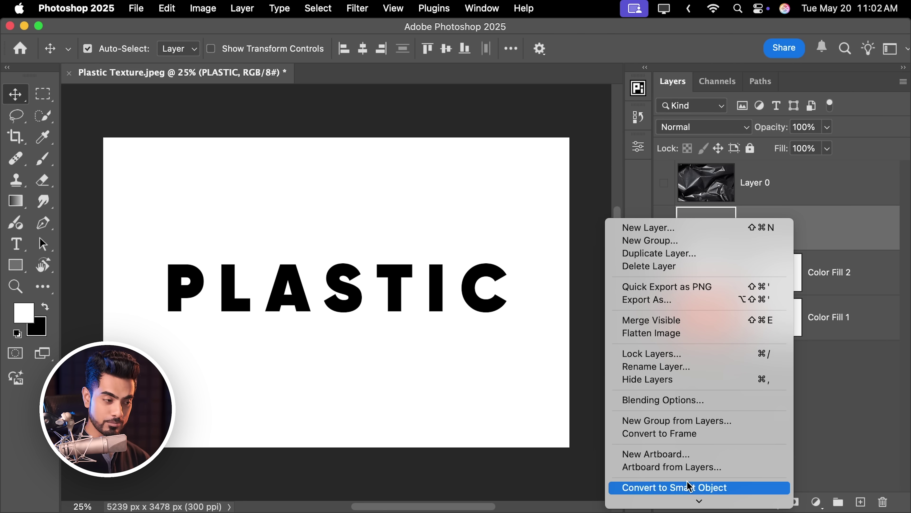
{"action": "left_click", "coordinate": [692, 487]}
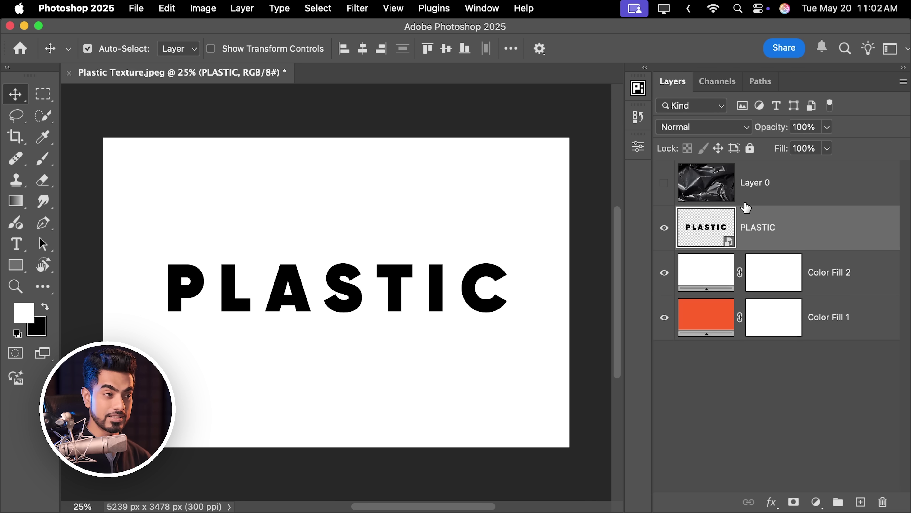
{"action": "double_click", "coordinate": [705, 232]}
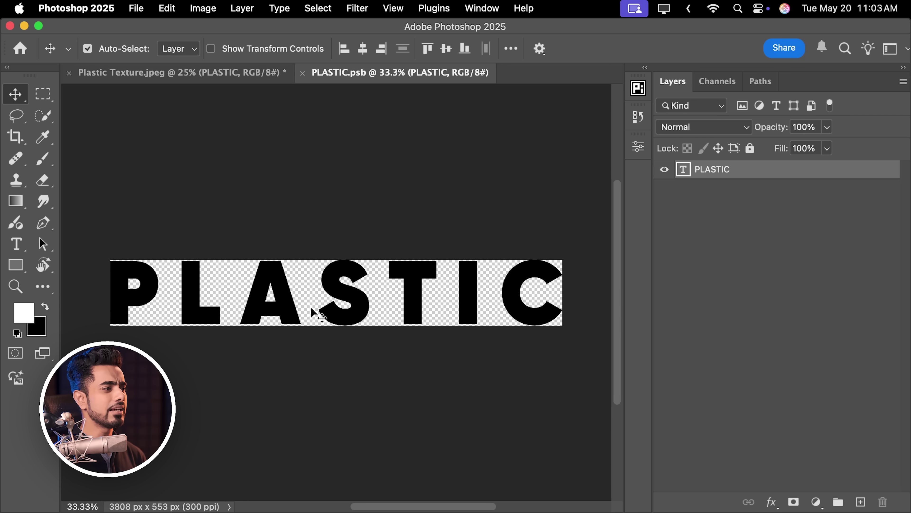
{"action": "left_click", "coordinate": [302, 74]}
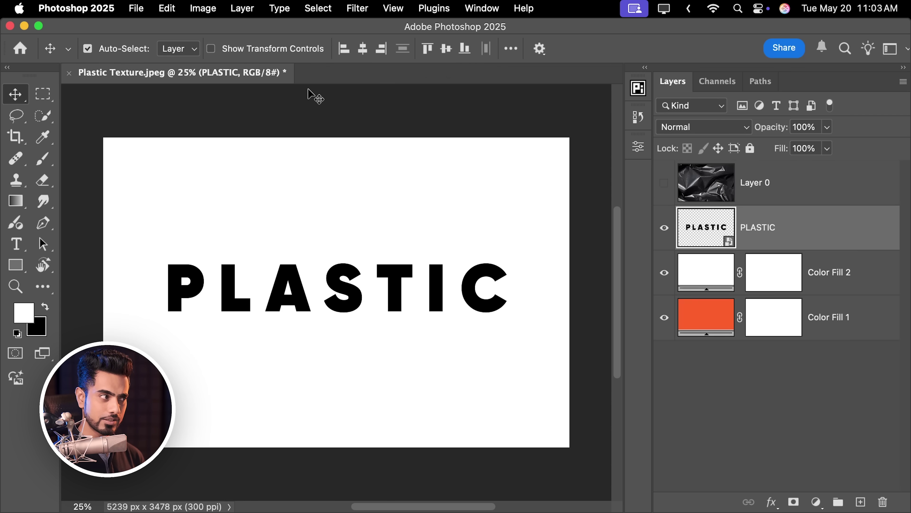
{"action": "key", "text": "super+z"}
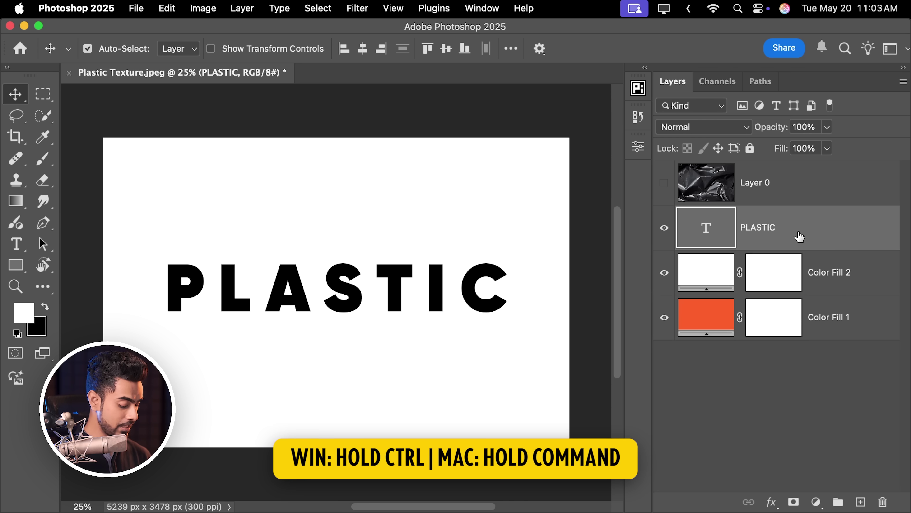
Step: Convert the PLASTIC text layer and the white Color Fill 2 layer together into one smart object
{"action": "left_click", "coordinate": [863, 278], "text": "super"}
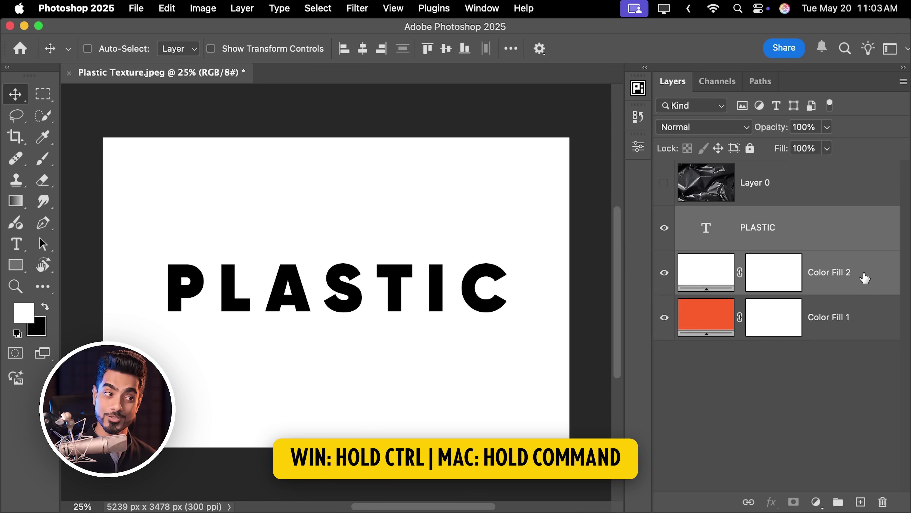
{"action": "right_click", "coordinate": [834, 230]}
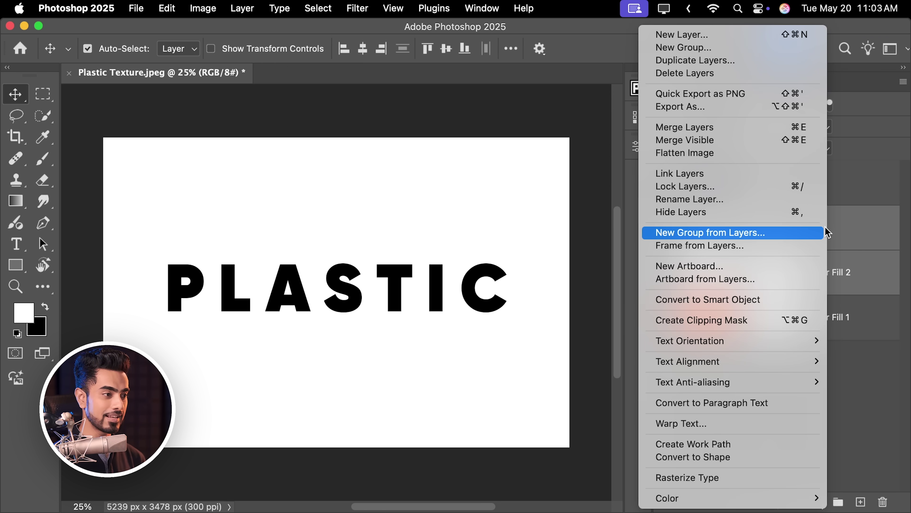
{"action": "left_click", "coordinate": [741, 299]}
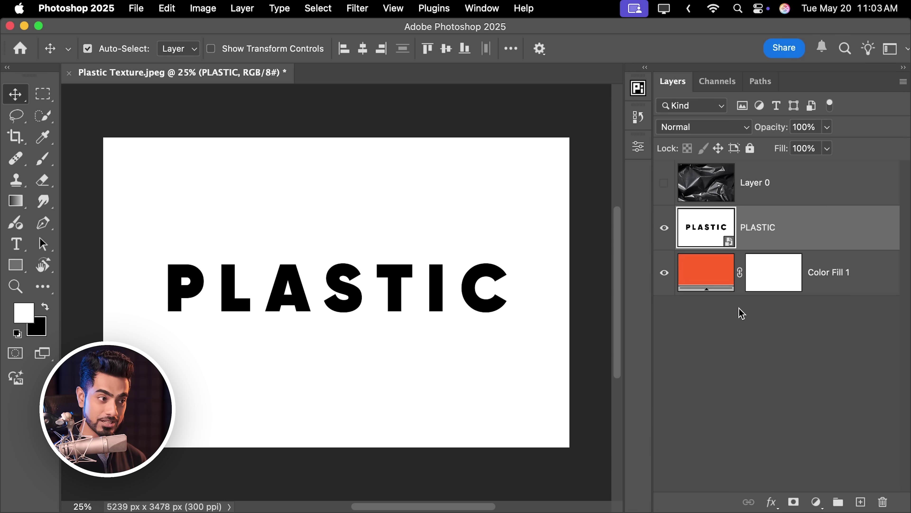
Step: Delete the white Color Fill 2 layer inside the PLASTIC smart object, then save and close its contents
{"action": "double_click", "coordinate": [709, 232]}
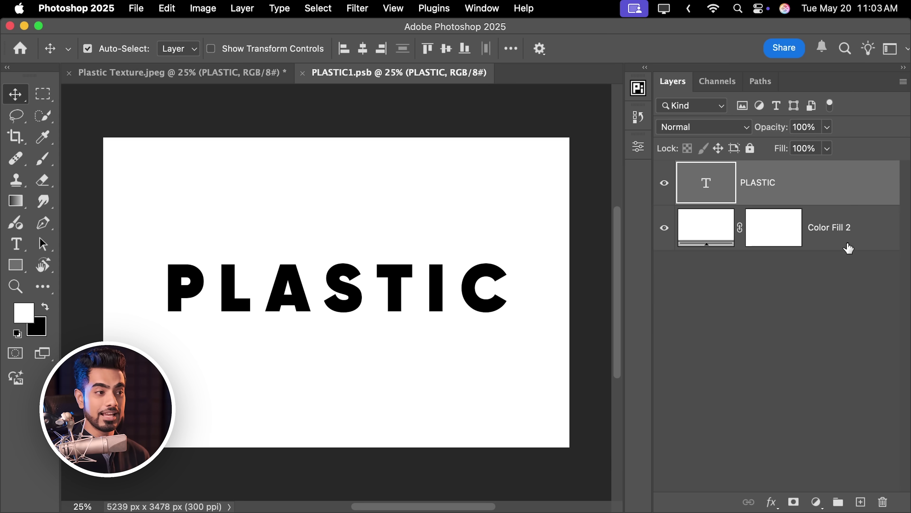
{"action": "left_click", "coordinate": [838, 235]}
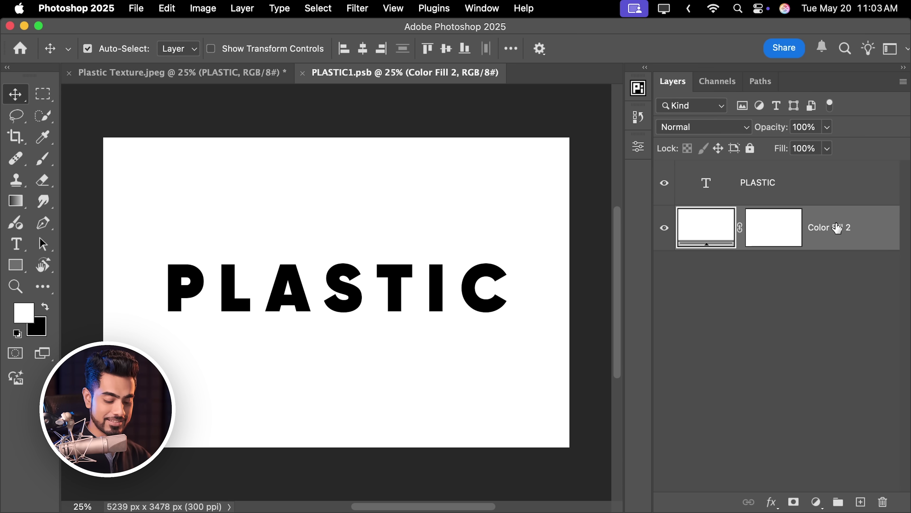
{"action": "key", "text": "BackSpace"}
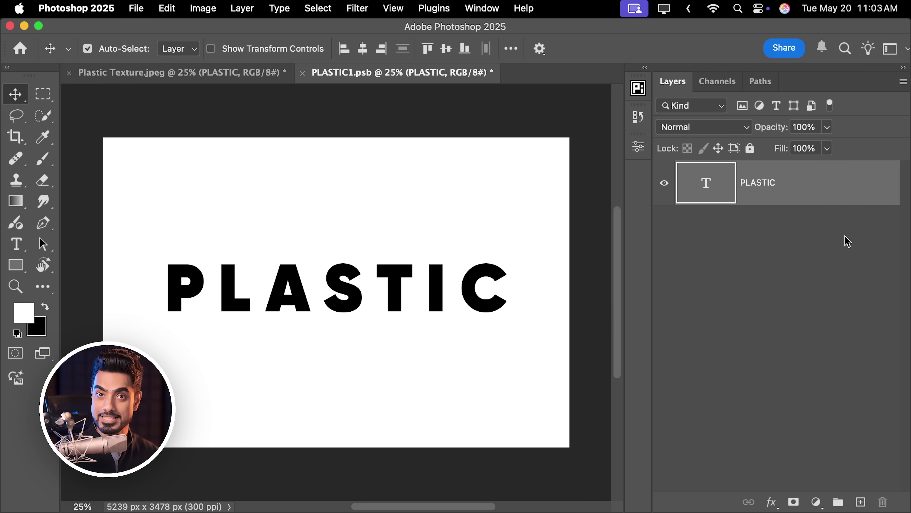
{"action": "key", "text": "super+s"}
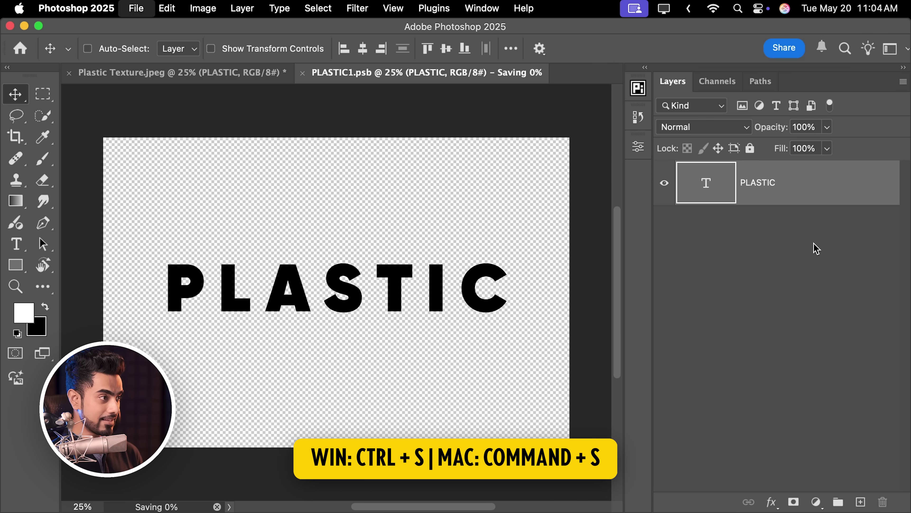
{"action": "left_click", "coordinate": [302, 74]}
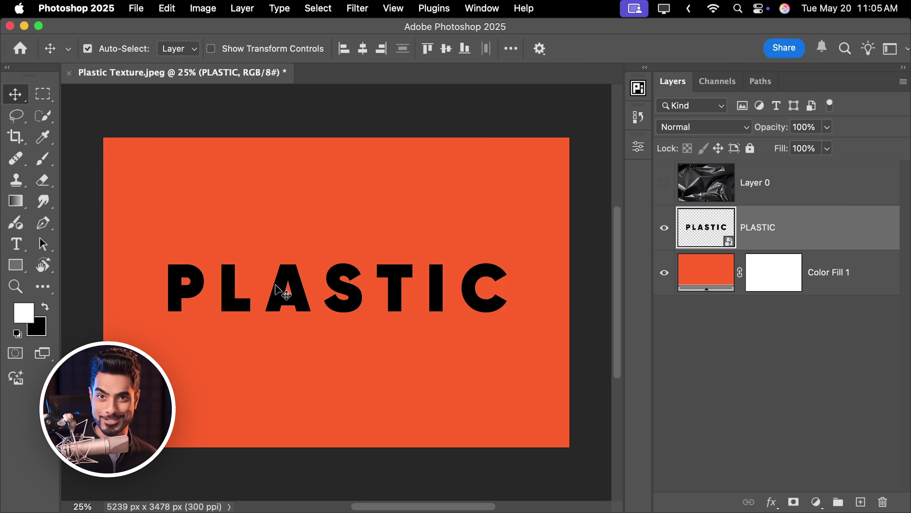
Step: Show Layer 0 and duplicate it into a new document named Displacement
{"action": "left_click", "coordinate": [744, 188]}
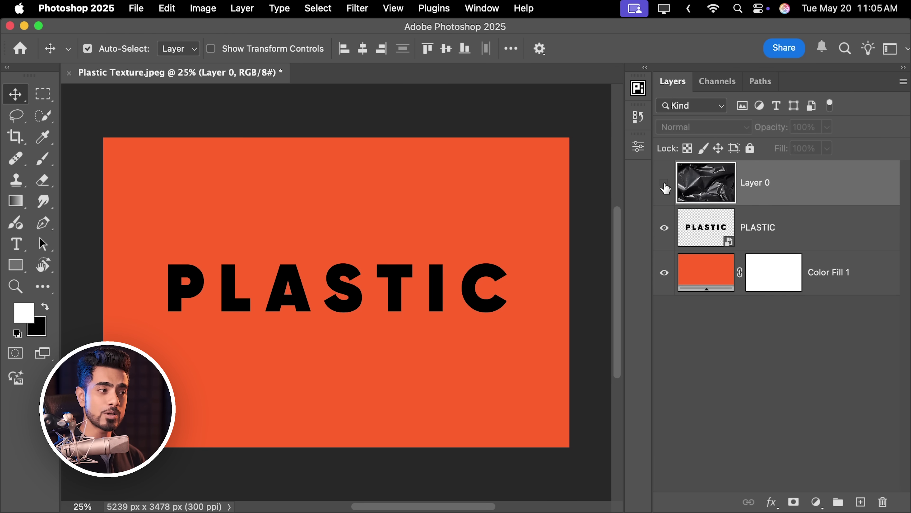
{"action": "left_click", "coordinate": [665, 184]}
{"action": "right_click", "coordinate": [808, 179]}
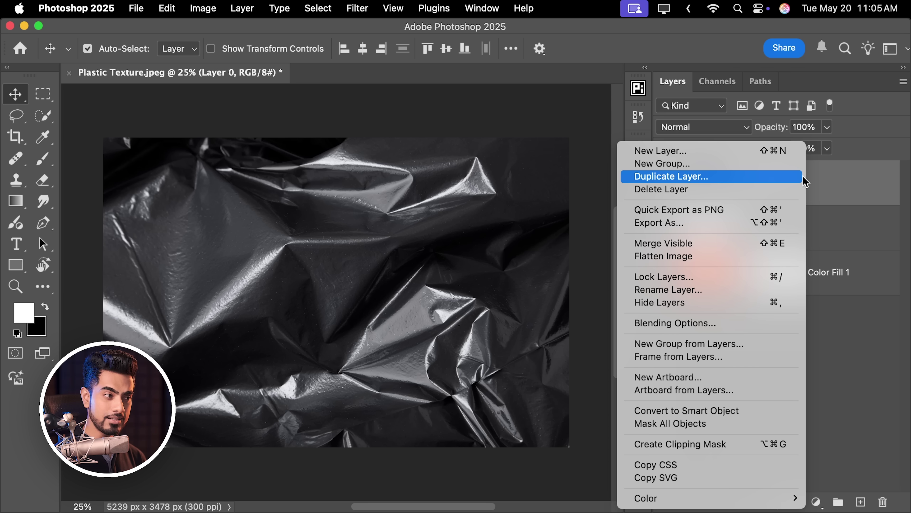
{"action": "left_click", "coordinate": [702, 180]}
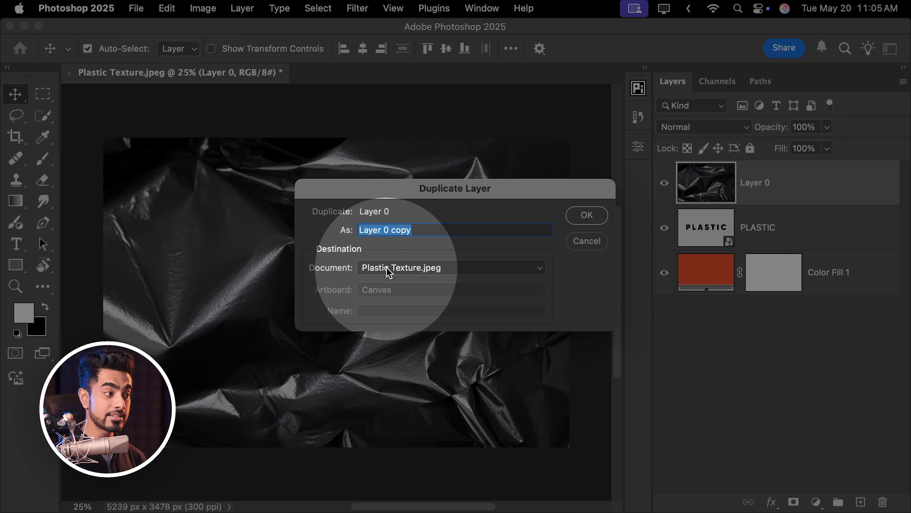
{"action": "left_click", "coordinate": [375, 267]}
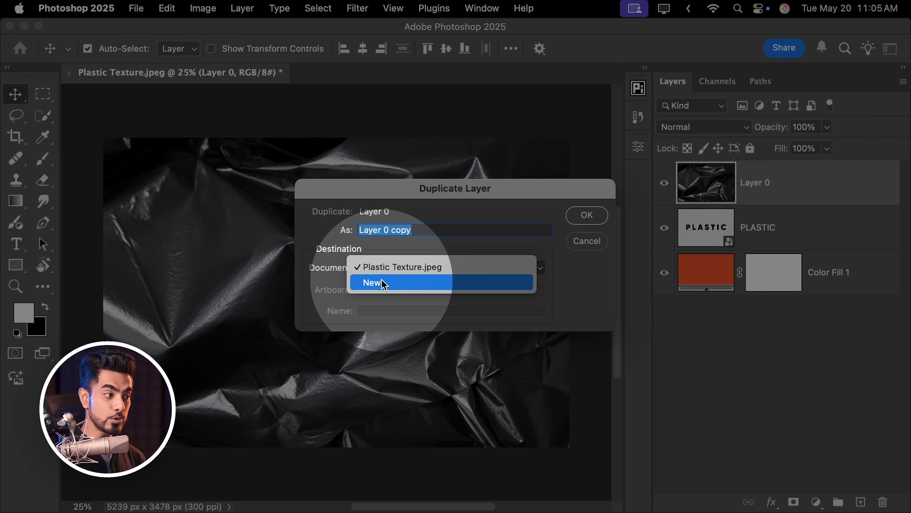
{"action": "left_click", "coordinate": [381, 282]}
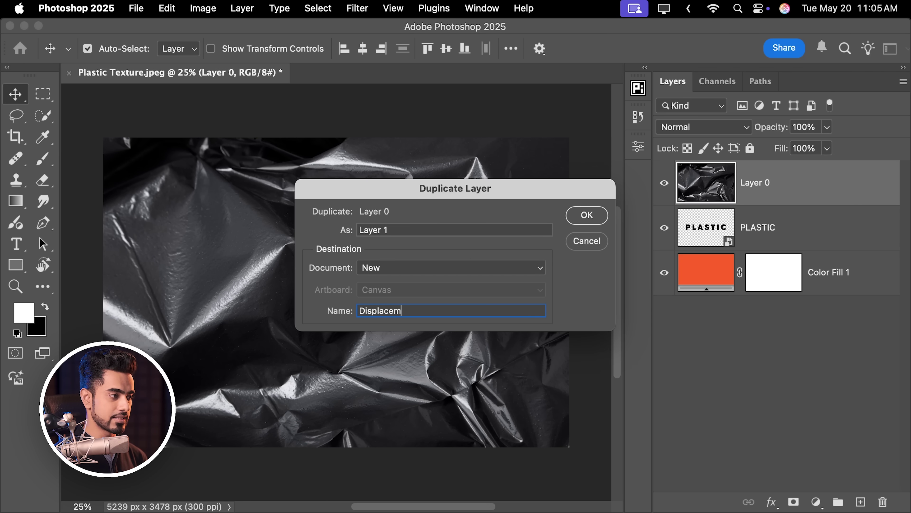
{"action": "left_click", "coordinate": [588, 216]}
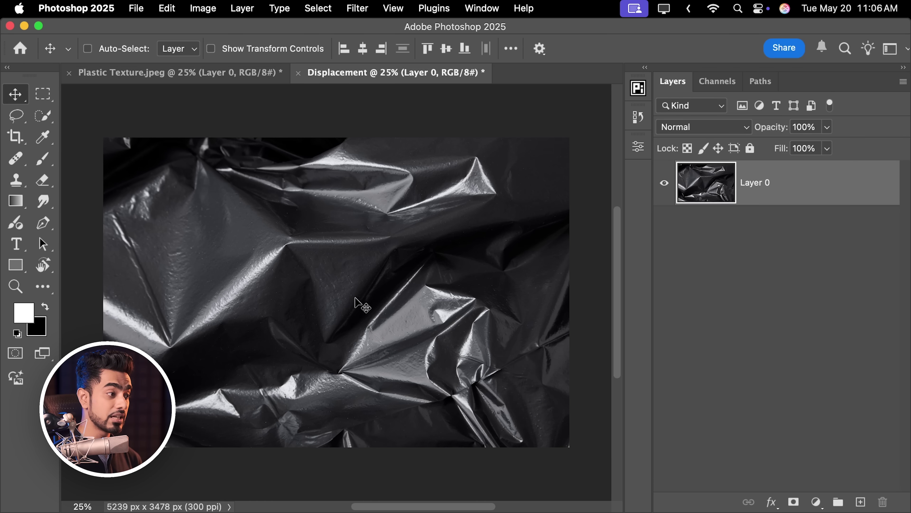
Step: Save the duplicated texture document as Displacement.psd in the Photos folder, in Photoshop format with Maximize Compatibility on, and close it
{"action": "scroll", "coordinate": [355, 305], "scroll_direction": "up", "scroll_amount": 5}
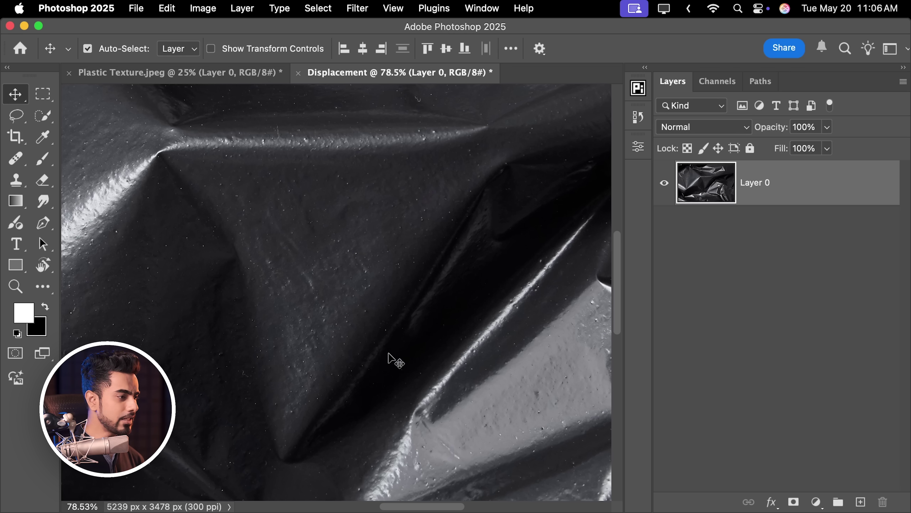
{"action": "key", "text": "super+0"}
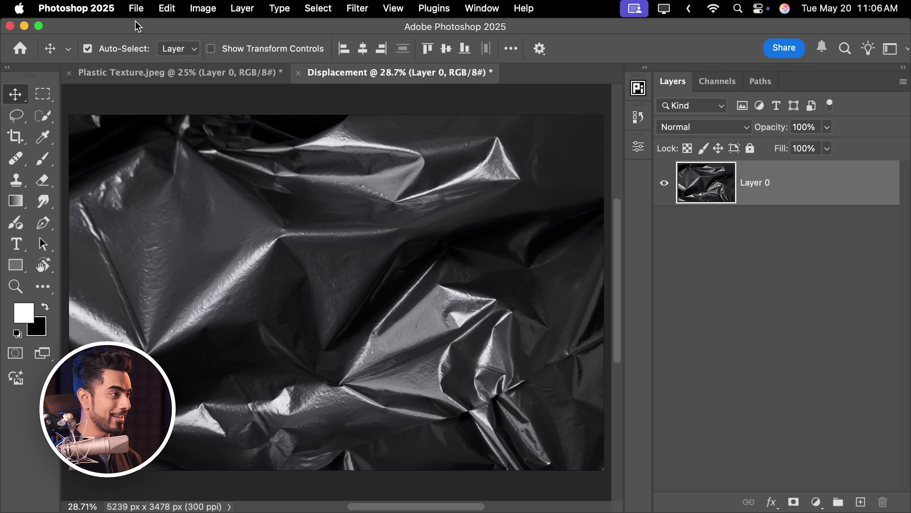
{"action": "left_click", "coordinate": [136, 8]}
{"action": "left_click", "coordinate": [140, 162]}
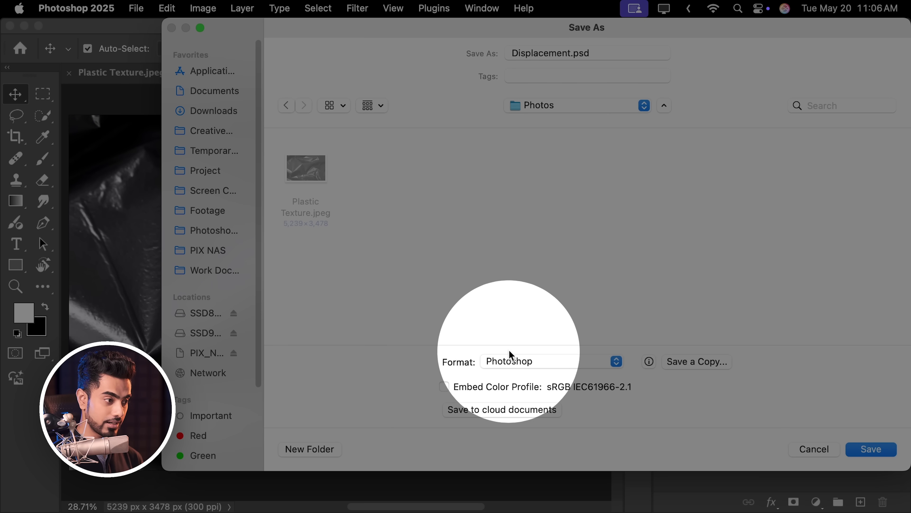
{"action": "left_click", "coordinate": [511, 356]}
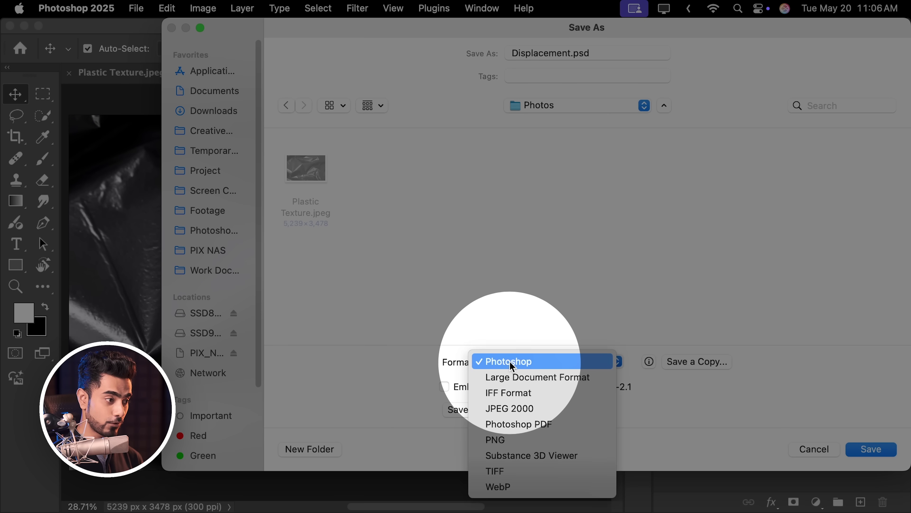
{"action": "left_click", "coordinate": [518, 365]}
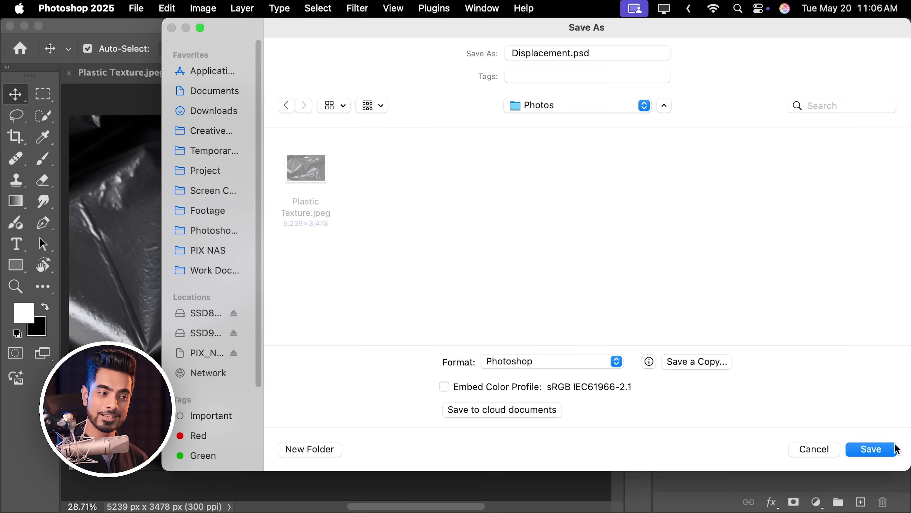
{"action": "left_click", "coordinate": [871, 449]}
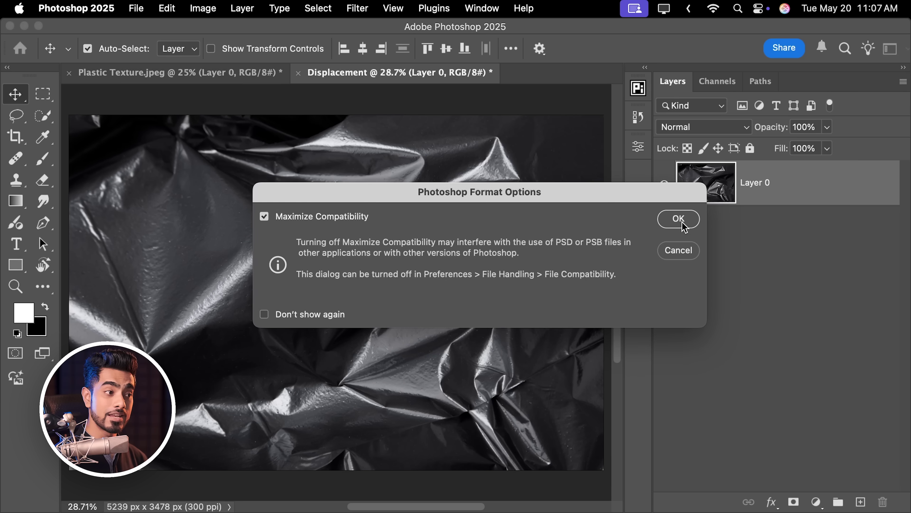
{"action": "left_click", "coordinate": [678, 219]}
{"action": "left_click", "coordinate": [298, 73]}
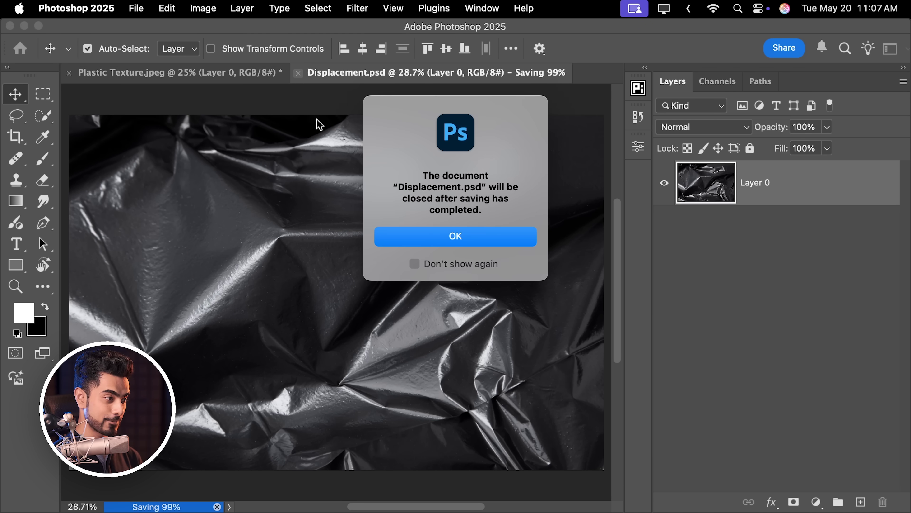
{"action": "left_click", "coordinate": [457, 242]}
Step: Rename Layer 0 in Plastic Texture.jpeg as Texture
{"action": "double_click", "coordinate": [758, 184]}
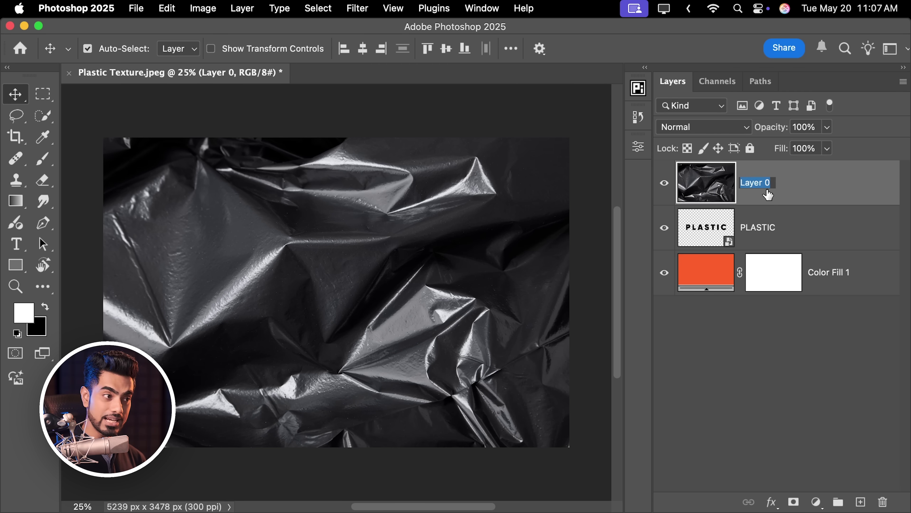
{"action": "type", "text": "Texture"}
{"action": "key", "text": "Return"}
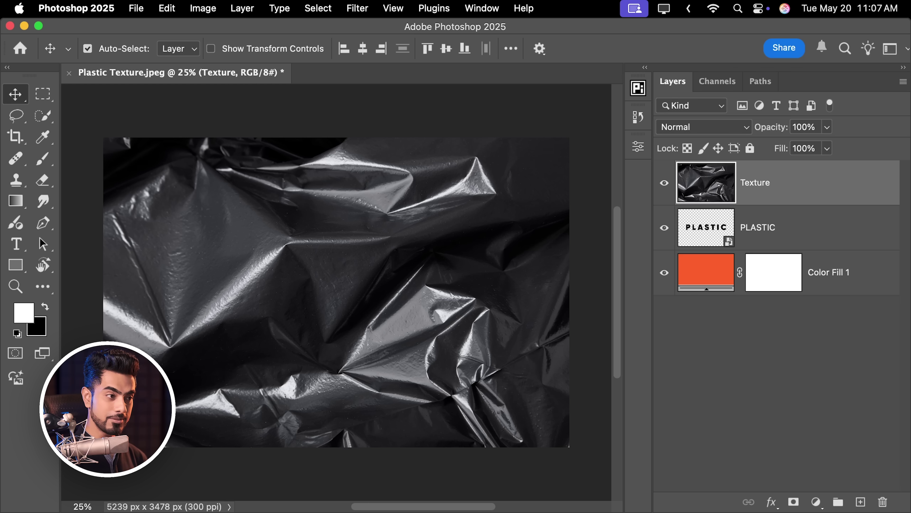
Step: Set the Texture layer's blend mode to Overlay and its opacity to 40%
{"action": "left_click", "coordinate": [691, 127]}
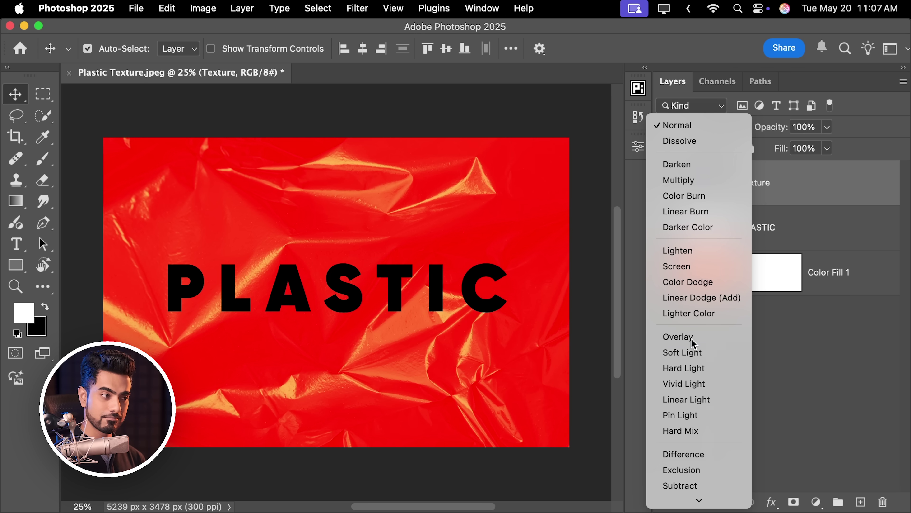
{"action": "left_click", "coordinate": [691, 339]}
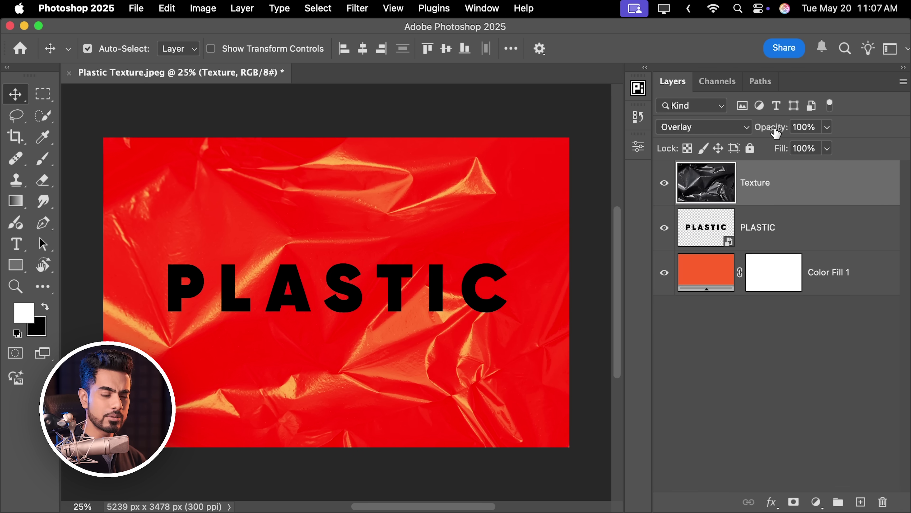
{"action": "left_click_drag", "start_coordinate": [775, 134], "coordinate": [768, 133]}
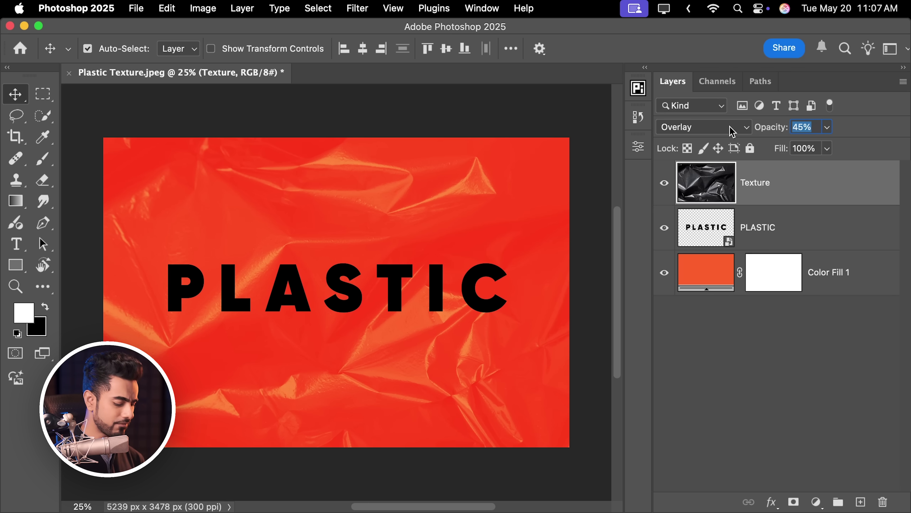
{"action": "type", "text": "40"}
{"action": "key", "text": "Return"}
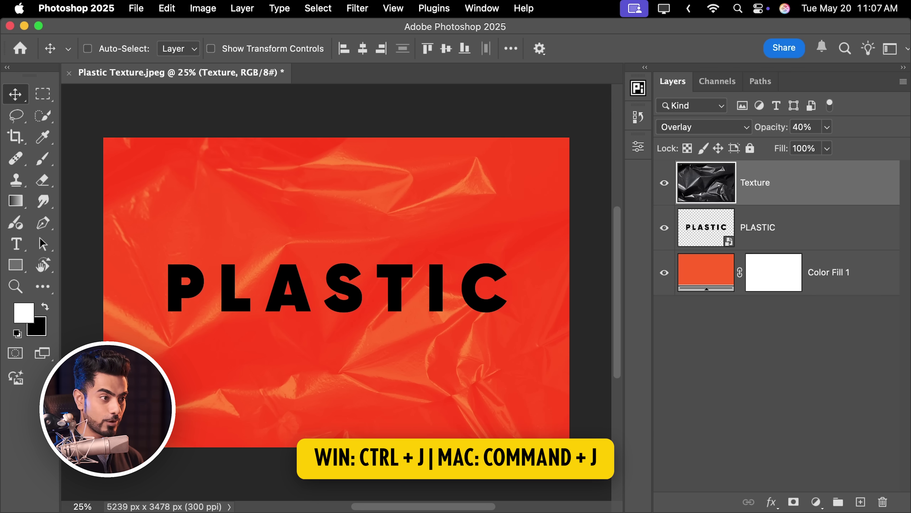
Step: Duplicate the Texture layer and set the copy to Screen blend mode at 100% opacity
{"action": "key", "text": "super+j"}
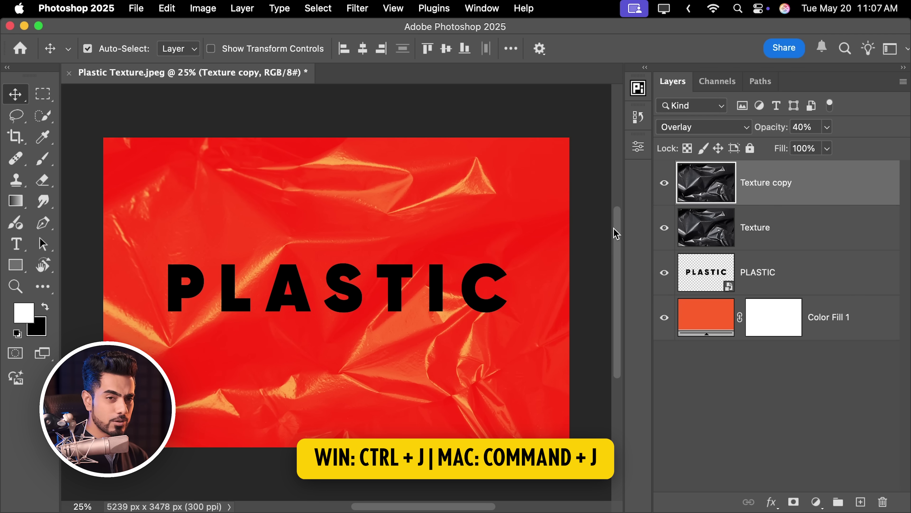
{"action": "left_click", "coordinate": [702, 131]}
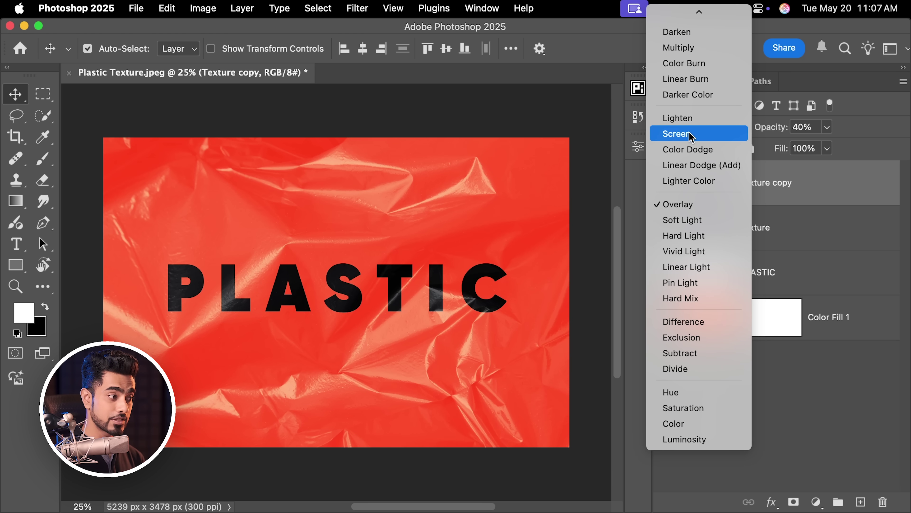
{"action": "left_click", "coordinate": [691, 134]}
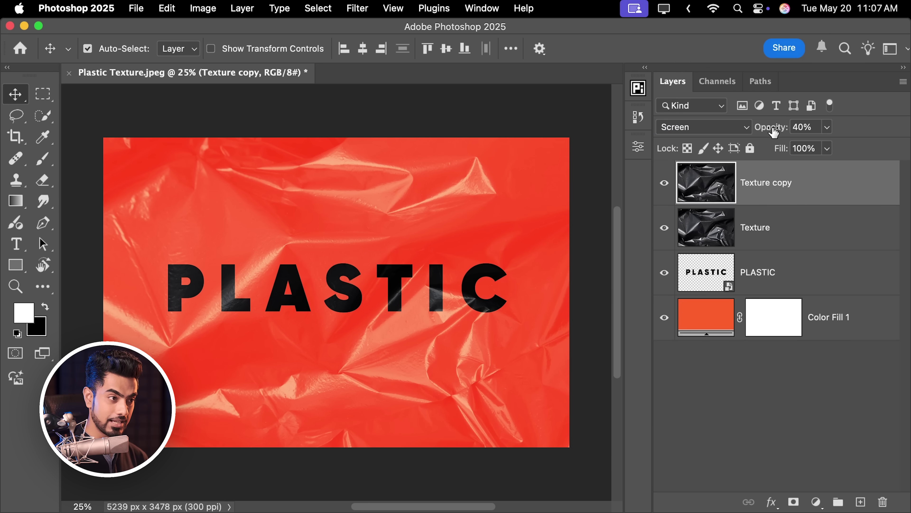
{"action": "left_click_drag", "start_coordinate": [769, 127], "coordinate": [878, 135]}
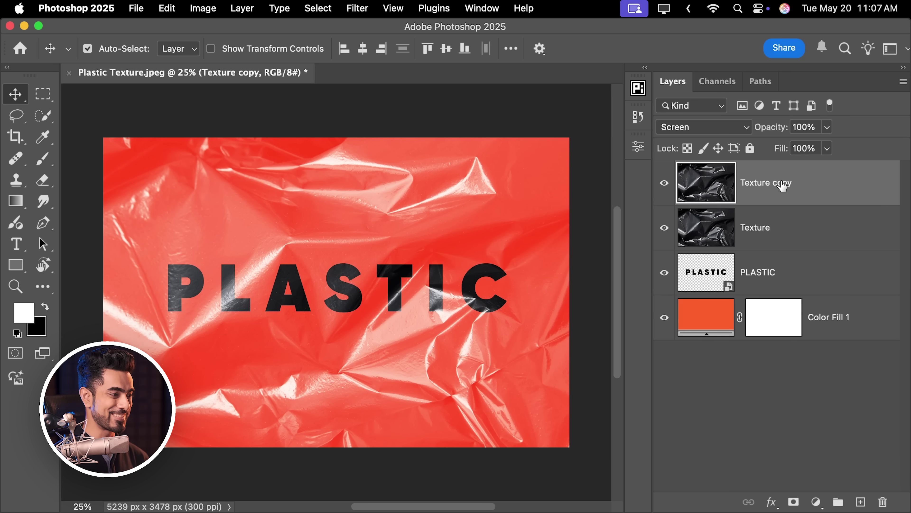
Step: Rename the 40% Overlay layer as Texture Overlay and its Screen-mode copy as Texture Screen
{"action": "double_click", "coordinate": [767, 227]}
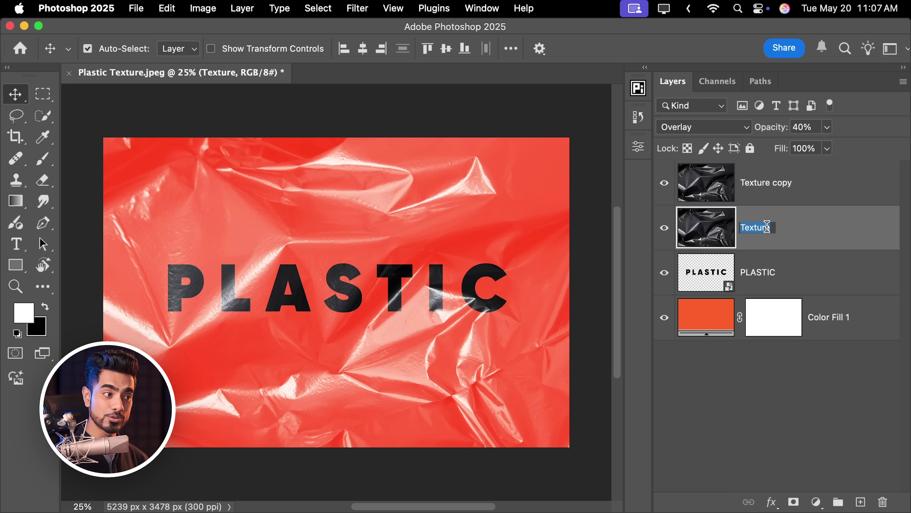
{"action": "left_click", "coordinate": [770, 227]}
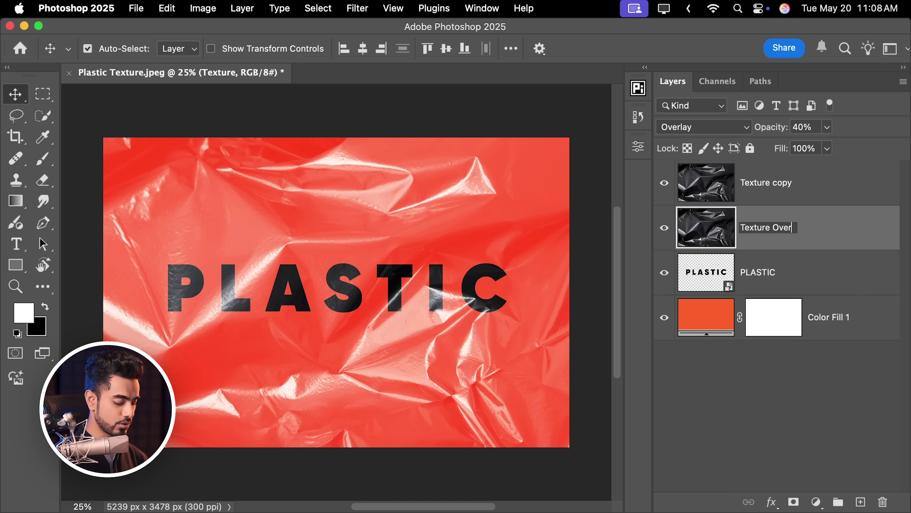
{"action": "key", "text": "Return"}
{"action": "double_click", "coordinate": [763, 183]}
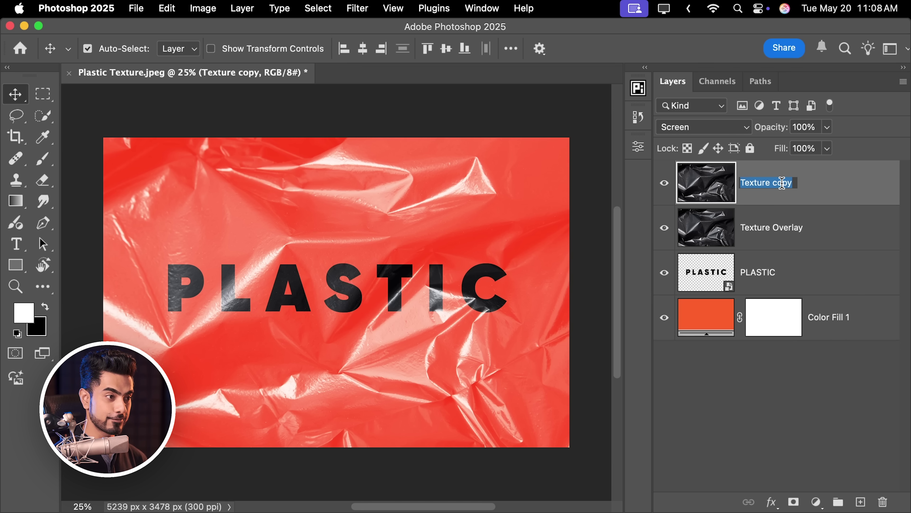
{"action": "left_click", "coordinate": [780, 182]}
{"action": "left_click_drag", "start_coordinate": [773, 182], "coordinate": [793, 182]}
{"action": "type", "text": "Screen"}
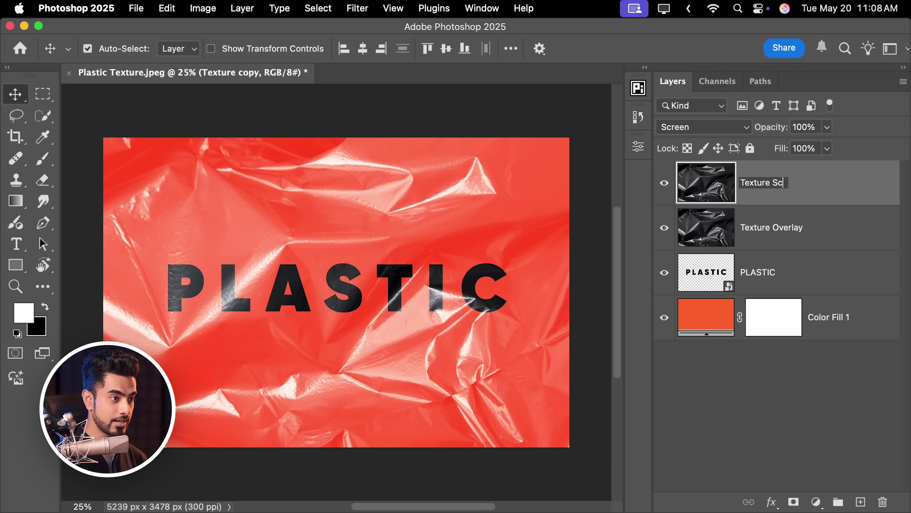
{"action": "key", "text": "Return"}
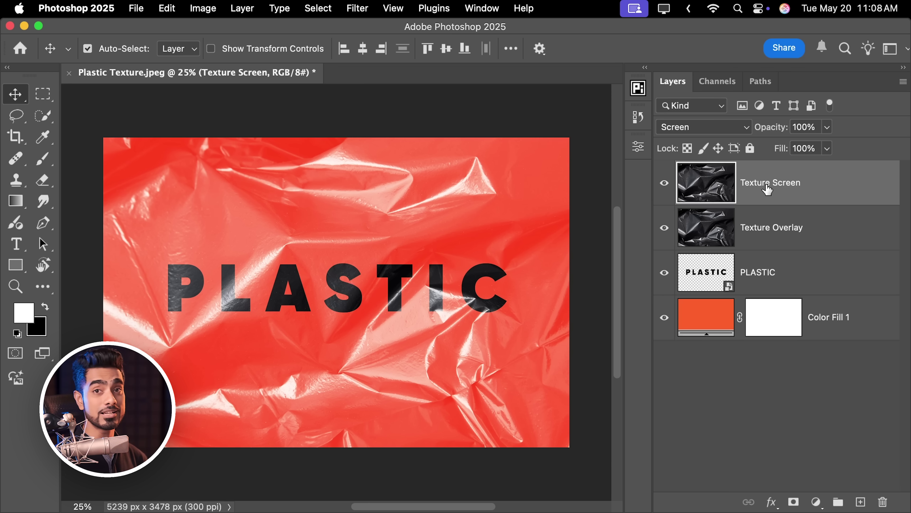
Step: Duplicate the Texture Screen layer and add a black layer mask to the copy
{"action": "key", "text": "super"}
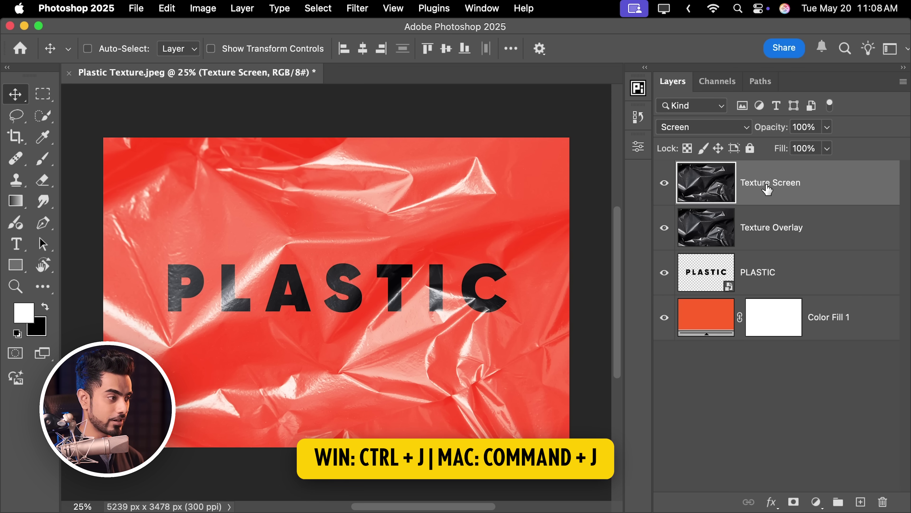
{"action": "key", "text": "super+j"}
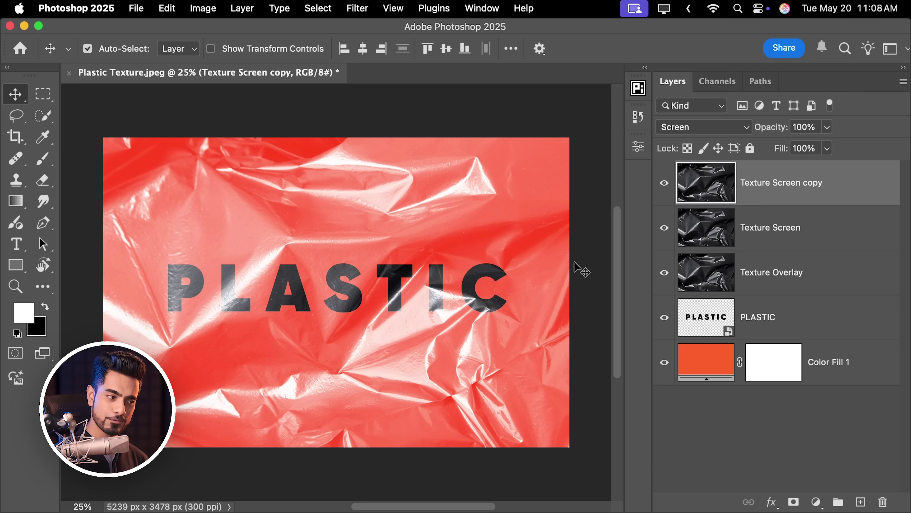
{"action": "left_click", "coordinate": [794, 501], "text": "alt"}
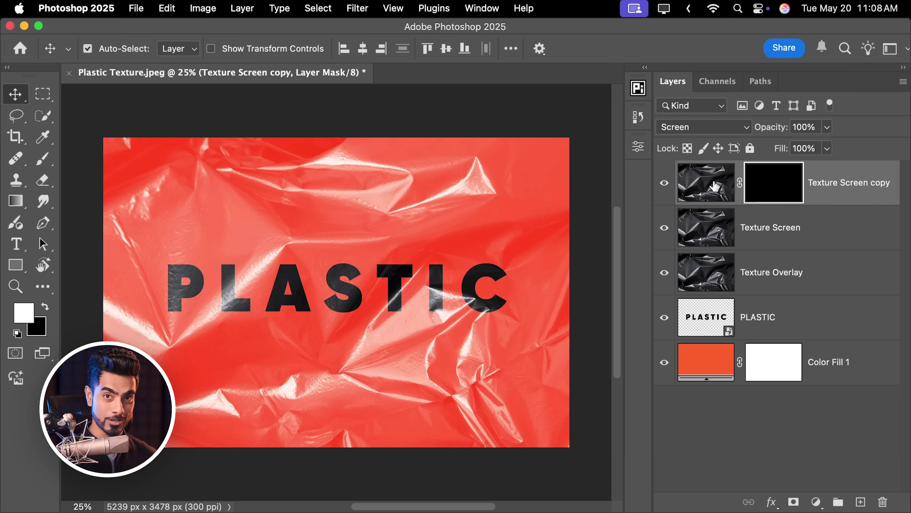
Step: Paint white with an enlarged soft brush across the PLASTIC lettering on the Texture Screen copy layer's mask
{"action": "left_click", "coordinate": [45, 164]}
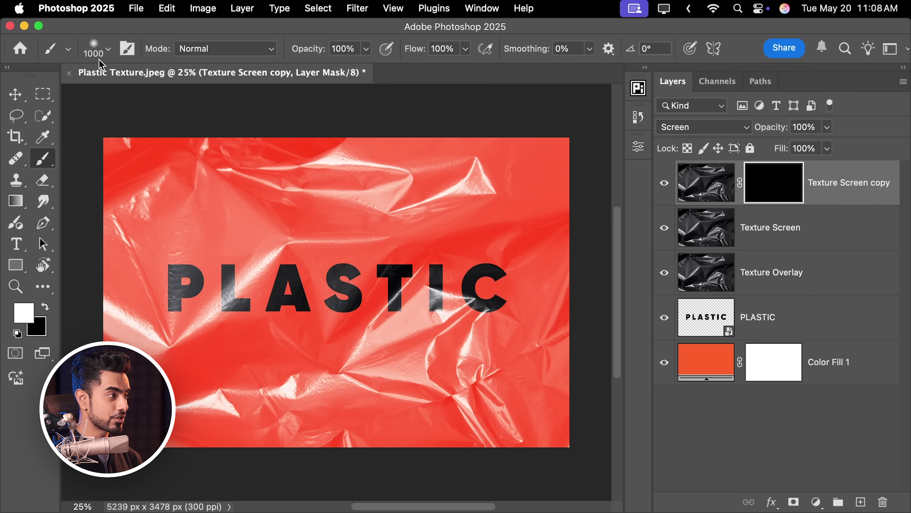
{"action": "left_click", "coordinate": [102, 51]}
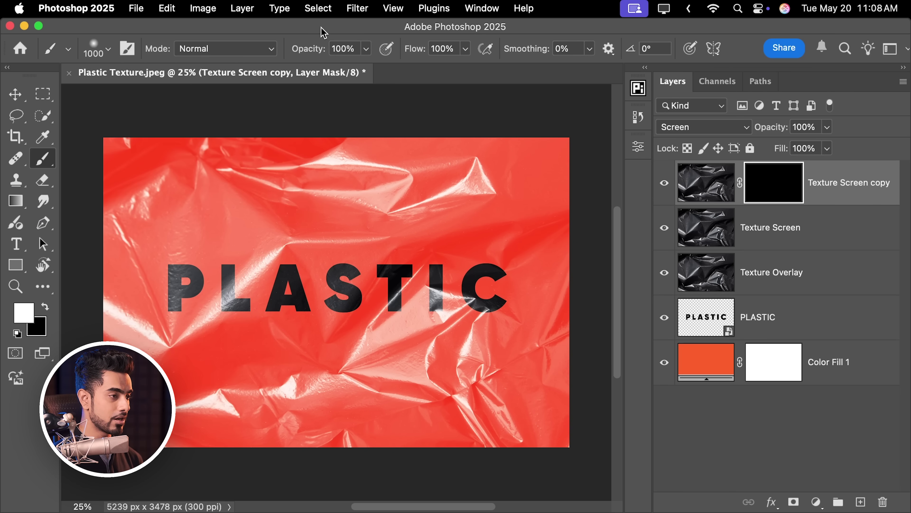
{"action": "left_click", "coordinate": [321, 31]}
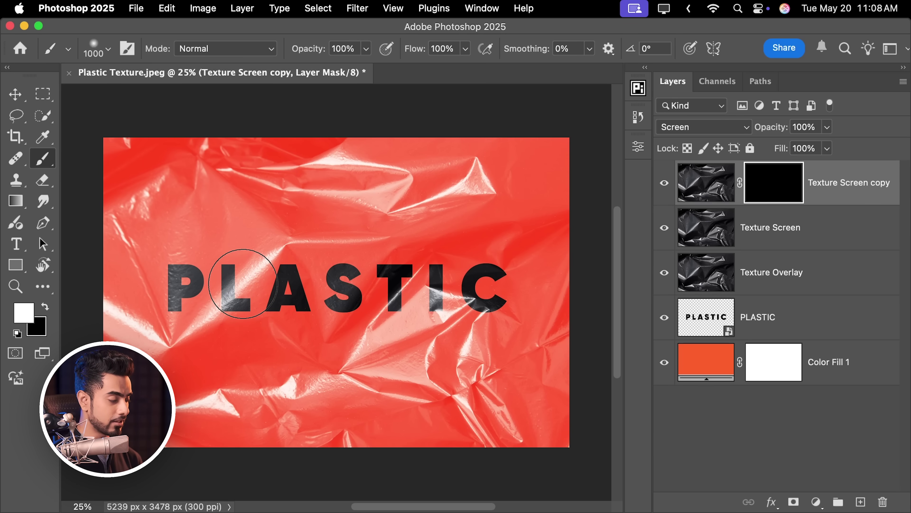
{"action": "key", "text": "bracketright"}
{"action": "key", "text": "bracketright"}
{"action": "key", "text": "bracketright"}
{"action": "key", "text": "bracketright"}
{"action": "key", "text": "bracketright"}
{"action": "key", "text": "bracketright"}
{"action": "key", "text": "bracketright"}
{"action": "key", "text": "bracketright"}
{"action": "key", "text": "bracketright"}
{"action": "key", "text": "bracketright"}
{"action": "key", "text": "bracketright"}
{"action": "key", "text": "bracketright"}
{"action": "key", "text": "bracketright"}
{"action": "left_click", "coordinate": [201, 287]}
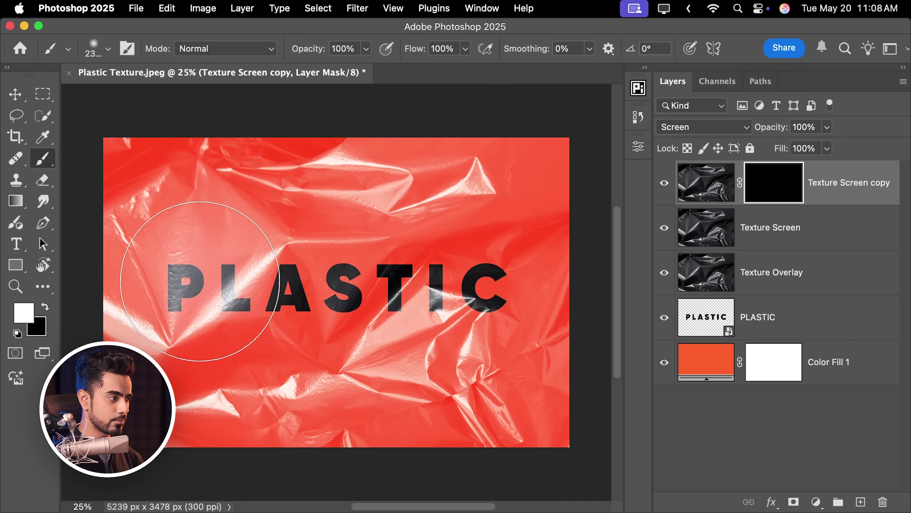
{"action": "left_click", "coordinate": [367, 287]}
{"action": "left_click", "coordinate": [493, 278]}
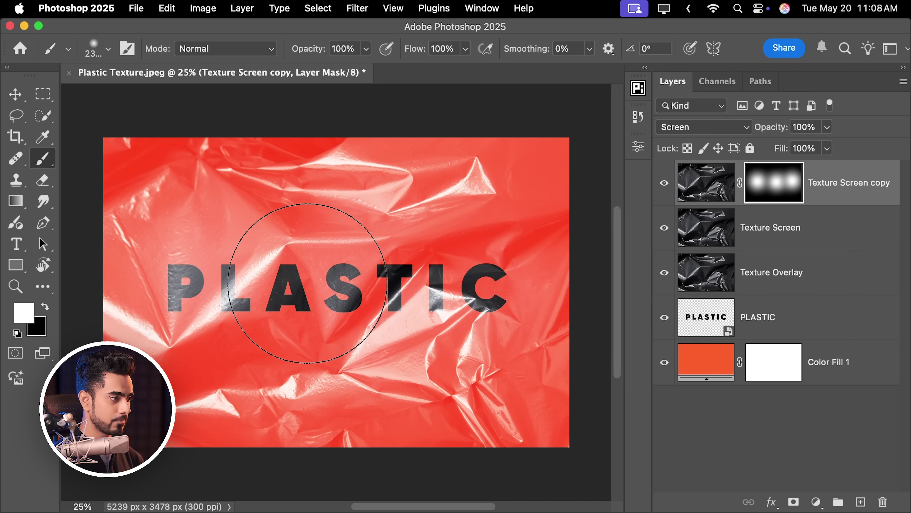
{"action": "left_click", "coordinate": [294, 290]}
{"action": "left_click", "coordinate": [212, 229]}
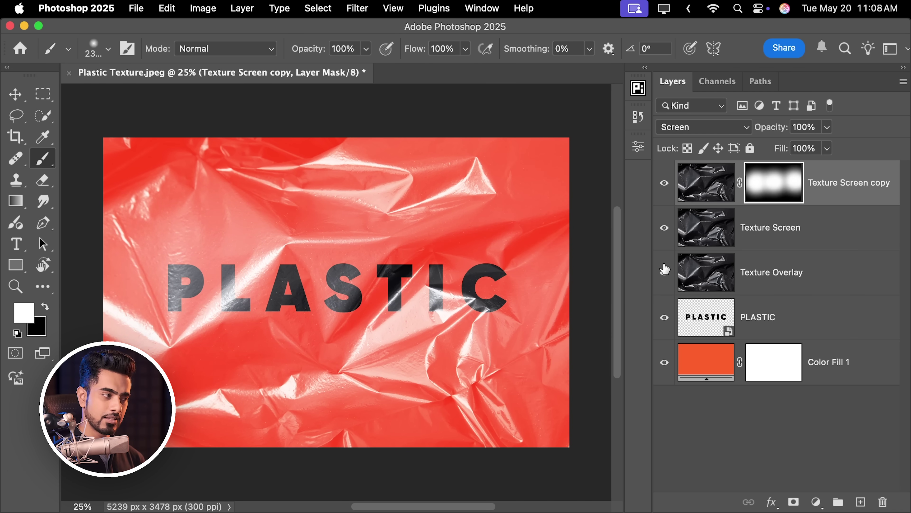
Step: Rename the masked Texture Screen copy layer as Texture Screen Focused
{"action": "key", "text": "super+2"}
{"action": "double_click", "coordinate": [869, 182]}
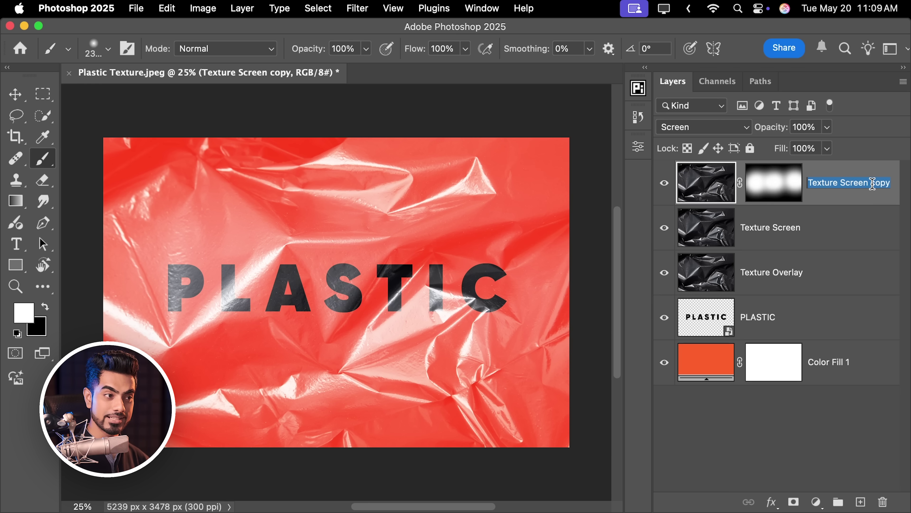
{"action": "left_click_drag", "start_coordinate": [871, 183], "coordinate": [903, 184]}
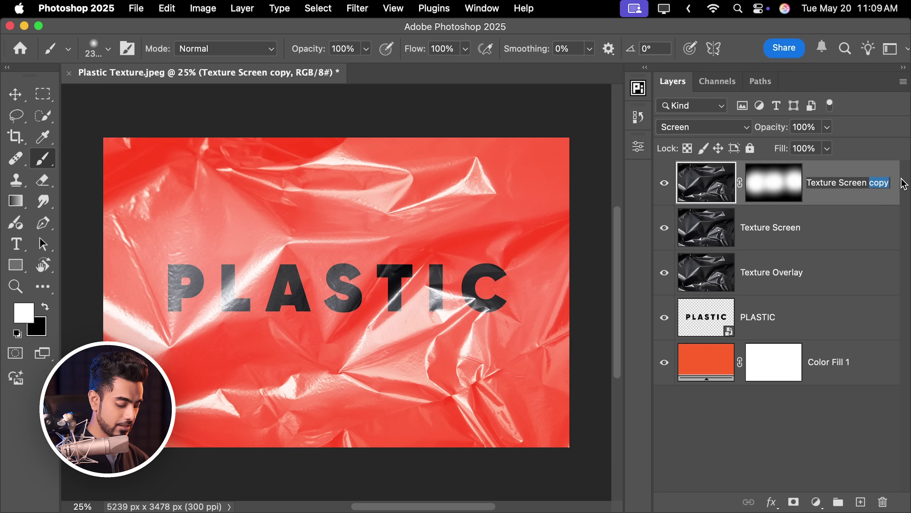
{"action": "type", "text": "Focused"}
{"action": "key", "text": "Return"}
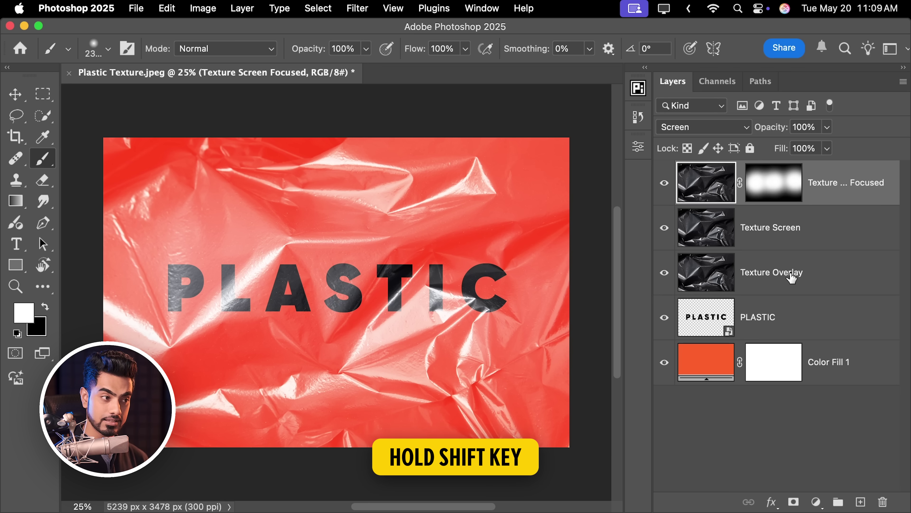
Step: Group the three texture layers and name the group Texture
{"action": "left_click", "coordinate": [799, 282], "text": "shift"}
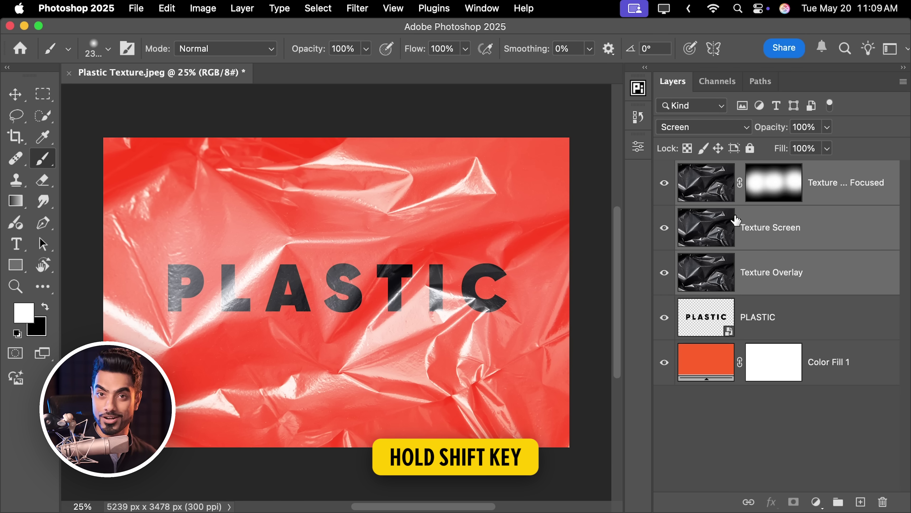
{"action": "key", "text": "super+g"}
{"action": "double_click", "coordinate": [726, 169]}
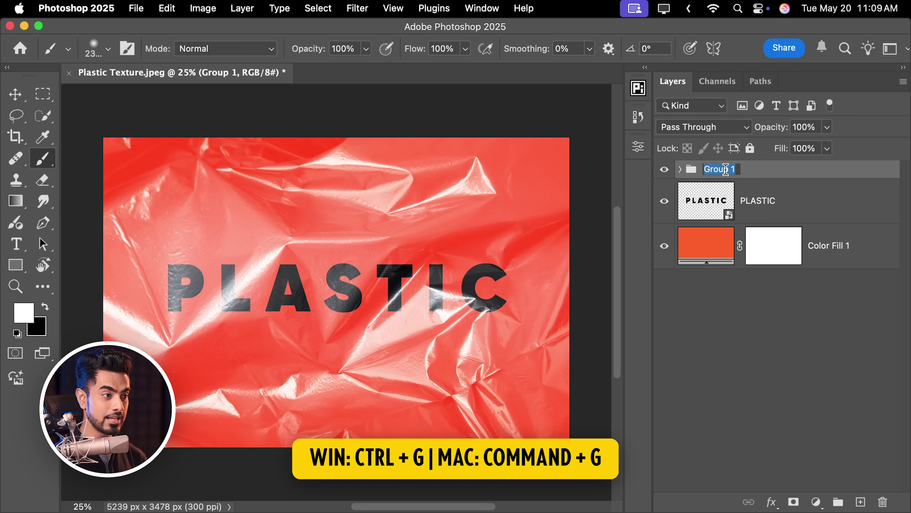
{"action": "type", "text": "Texture"}
{"action": "key", "text": "Return"}
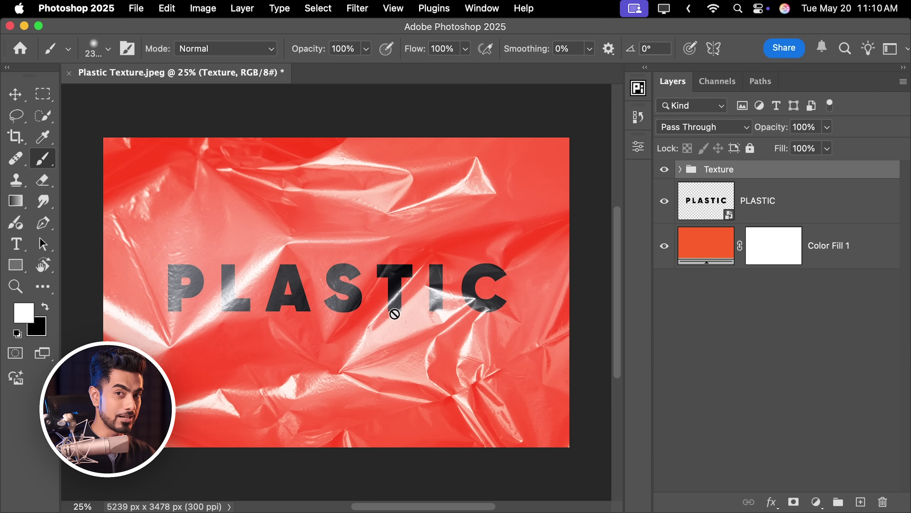
Step: Rename the PLASTIC smart object layer as YOUR TEXT
{"action": "left_click", "coordinate": [770, 201]}
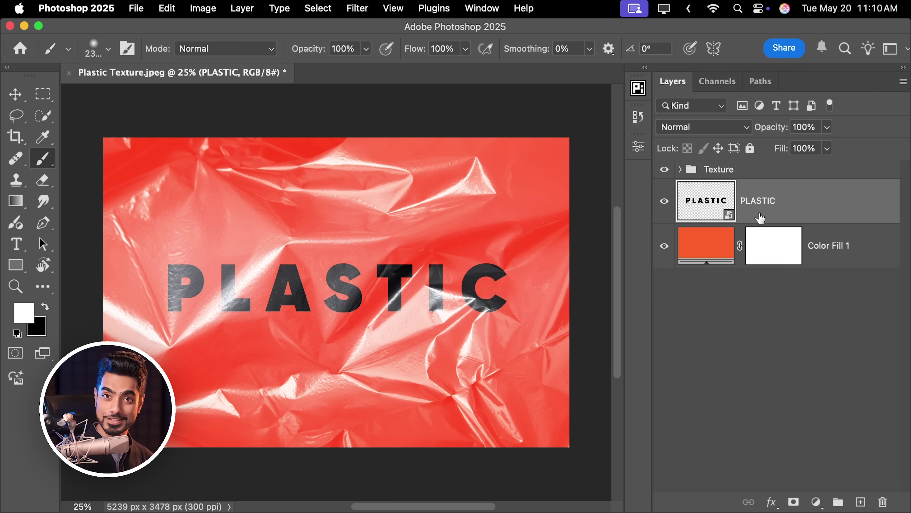
{"action": "double_click", "coordinate": [764, 201]}
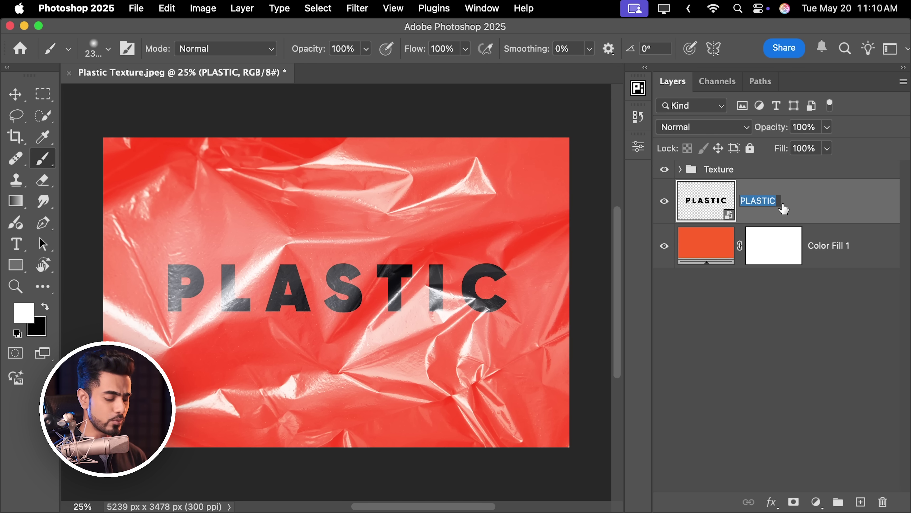
{"action": "type", "text": "YOUR TEXT"}
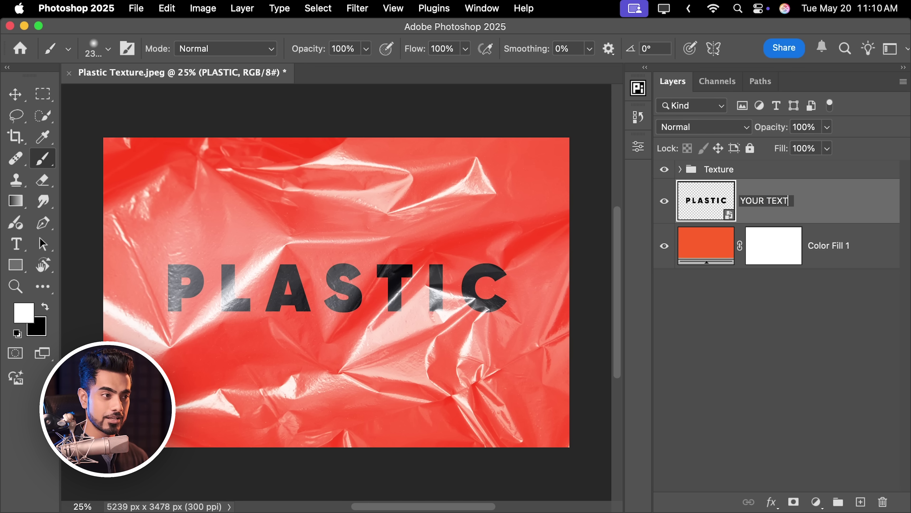
{"action": "key", "text": "Return"}
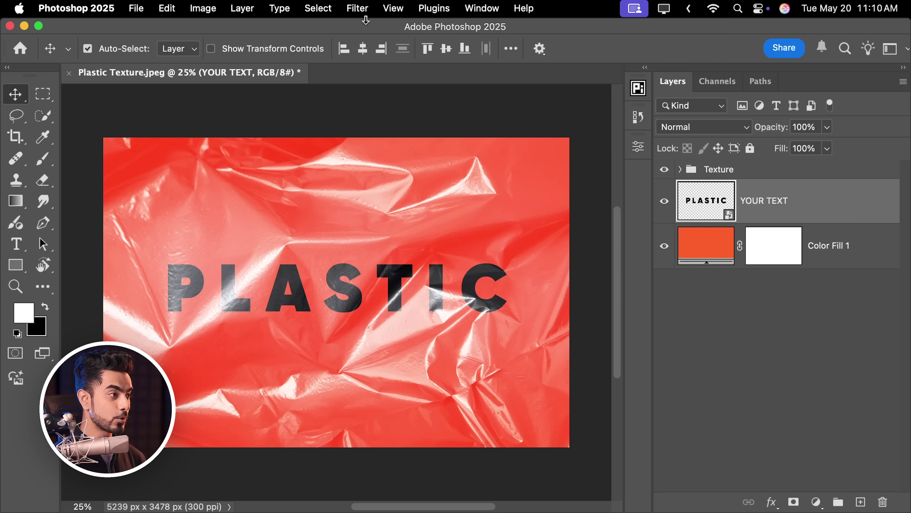
Step: Start a Field Blur on the YOUR TEXT layer and move its blur pin to the upper-left corner of the P
{"action": "left_click", "coordinate": [357, 8]}
{"action": "mouse_move", "coordinate": [404, 238]}
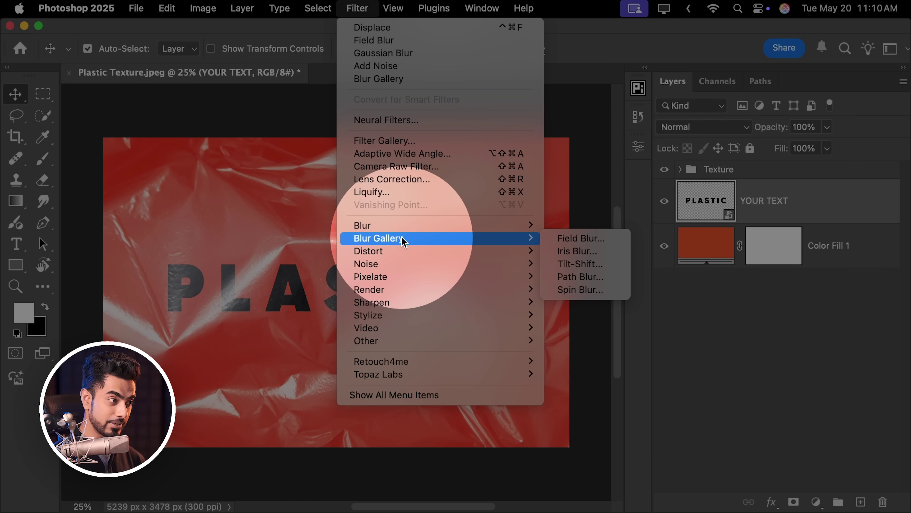
{"action": "left_click", "coordinate": [574, 239]}
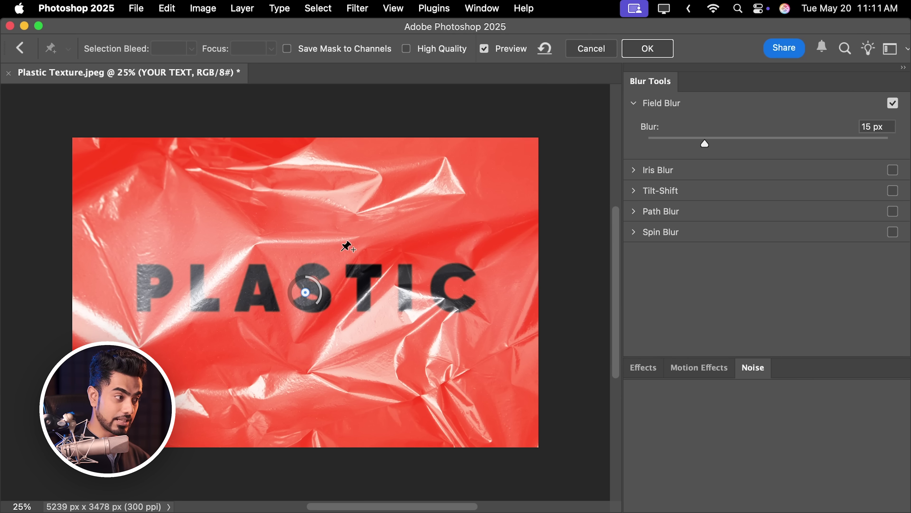
{"action": "mouse_move", "coordinate": [306, 296]}
{"action": "left_mouse_down"}
{"action": "mouse_move", "coordinate": [315, 297]}
{"action": "mouse_move", "coordinate": [312, 287]}
{"action": "mouse_move", "coordinate": [307, 302]}
{"action": "left_mouse_up"}
{"action": "left_click_drag", "start_coordinate": [761, 143], "coordinate": [762, 146]}
{"action": "key", "text": "ctrl+z"}
{"action": "left_click_drag", "start_coordinate": [307, 297], "coordinate": [137, 260]}
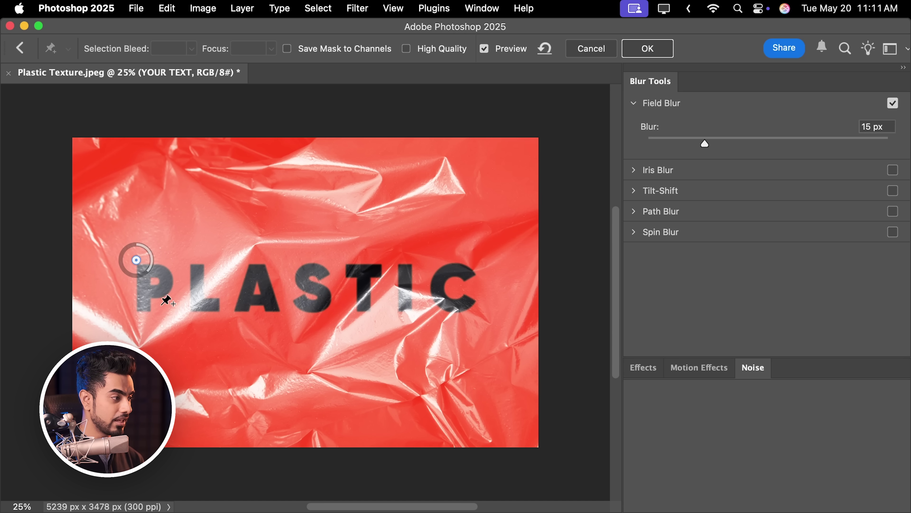
Step: Add a 71 px blur pin at the foot of the P and set the pin above it to 9 px
{"action": "left_click", "coordinate": [148, 318]}
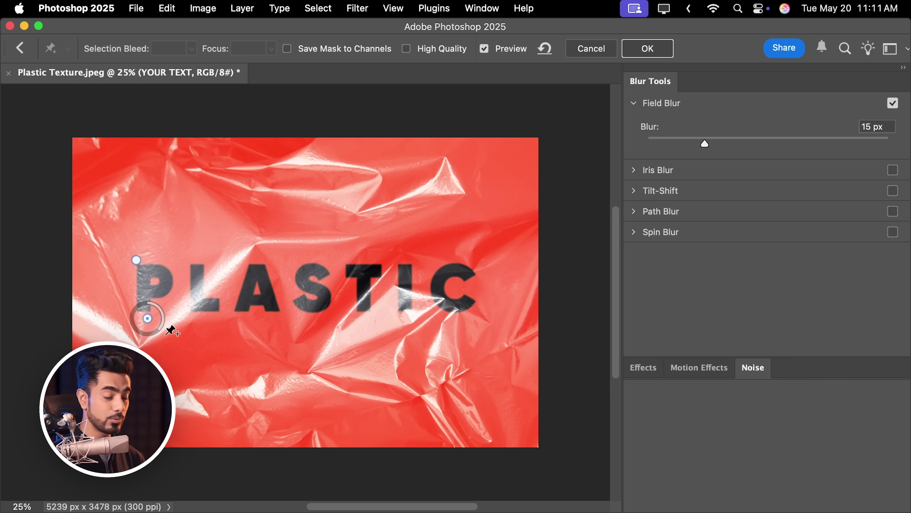
{"action": "left_click_drag", "start_coordinate": [709, 142], "coordinate": [761, 141]}
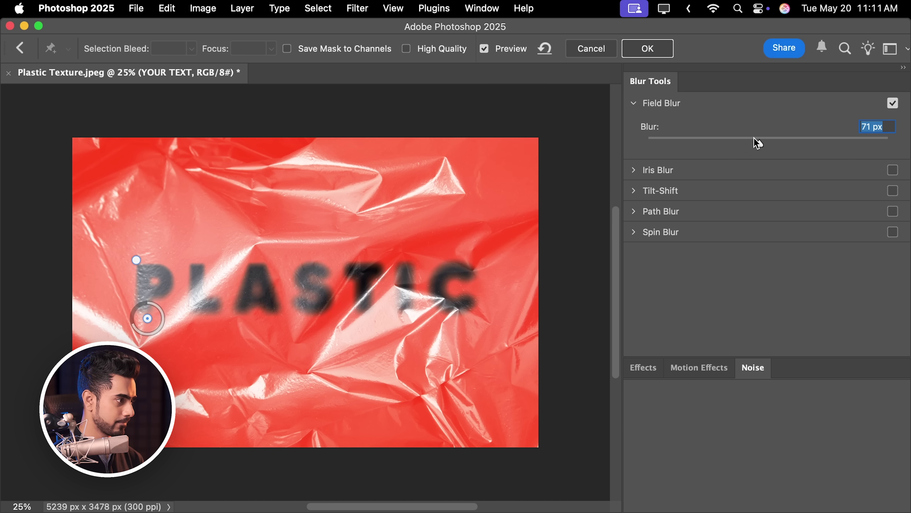
{"action": "left_click", "coordinate": [136, 260]}
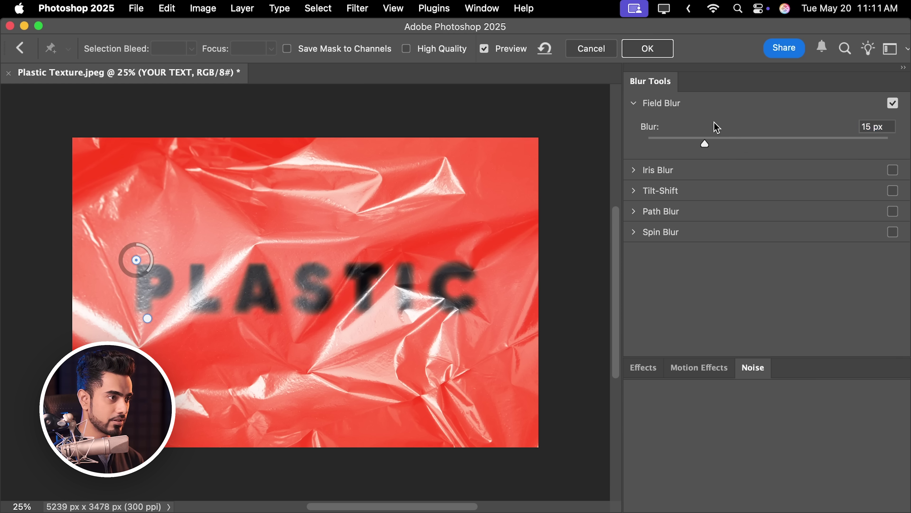
{"action": "left_click", "coordinate": [689, 141]}
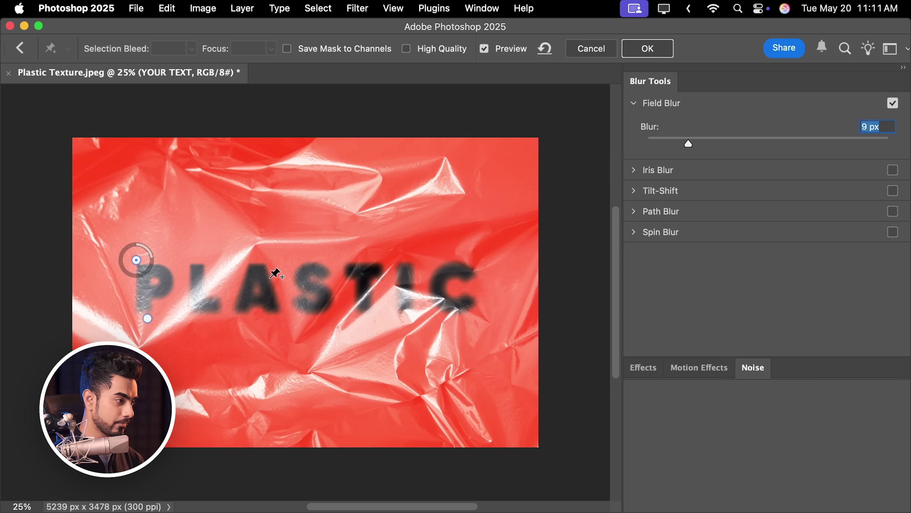
Step: Add a 73 px blur pin at the foot of the L and a 15 px pin at its top
{"action": "left_click", "coordinate": [200, 307]}
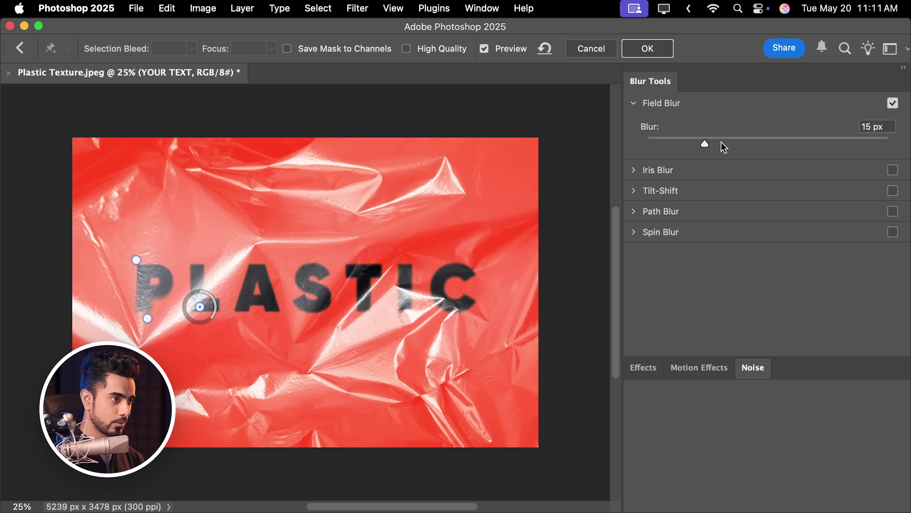
{"action": "left_click_drag", "start_coordinate": [724, 146], "coordinate": [773, 147]}
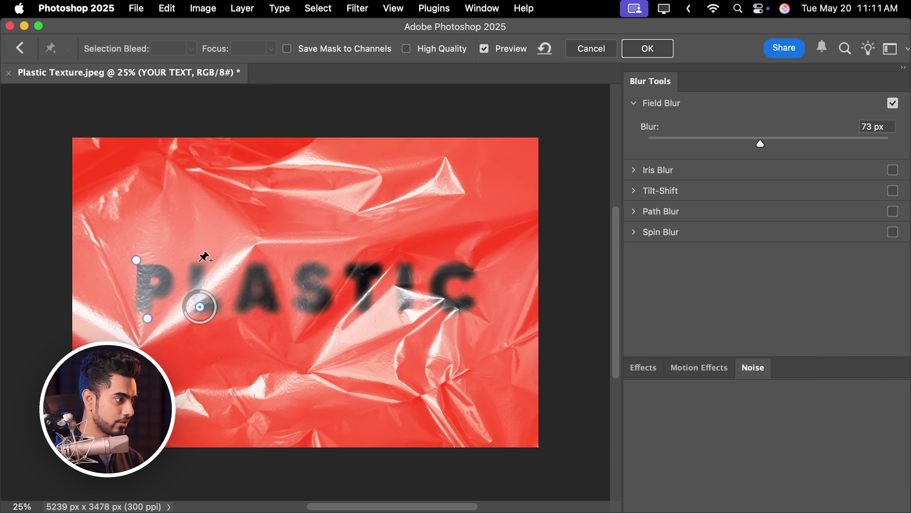
{"action": "left_click", "coordinate": [192, 260]}
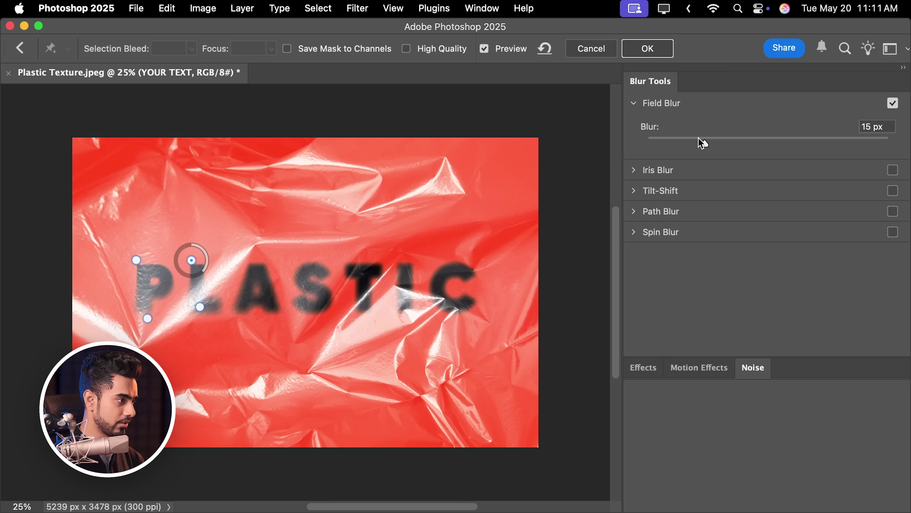
Step: Add more Field Blur pins around the A, S and T, with a 78 px blur above the S, and apply the blur
{"action": "left_click", "coordinate": [271, 258]}
{"action": "left_click_drag", "start_coordinate": [702, 142], "coordinate": [762, 144]}
{"action": "left_click", "coordinate": [322, 245]}
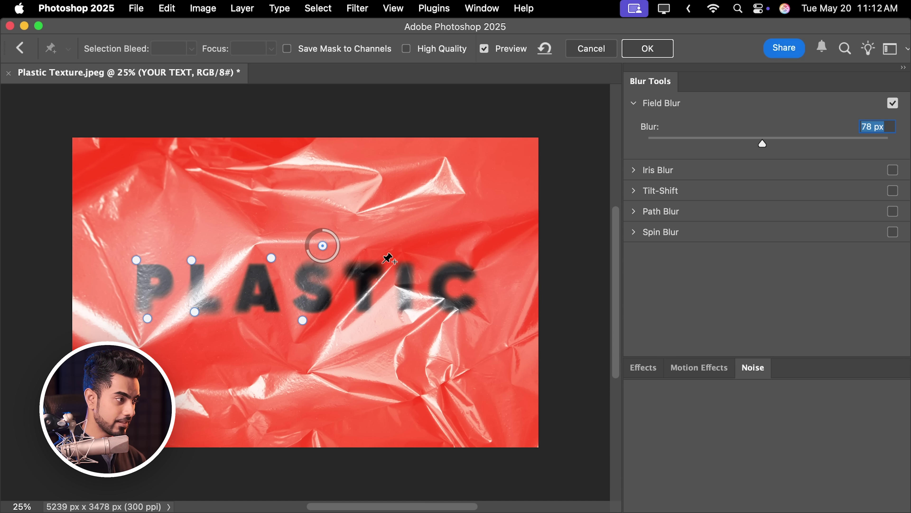
{"action": "left_click", "coordinate": [387, 263]}
{"action": "left_click", "coordinate": [362, 295]}
{"action": "left_click", "coordinate": [370, 314]}
{"action": "left_click_drag", "start_coordinate": [386, 314], "coordinate": [373, 319]}
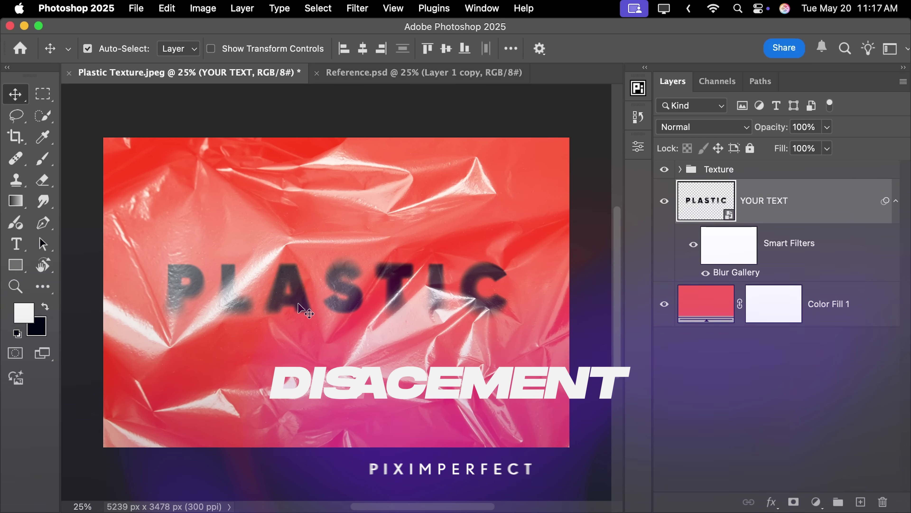
Step: Hide the Texture group and apply Displace to YOUR TEXT at 40 horizontal and vertical scale with Stretch To Fit, Repeat Edge Pixels and Displacement.psd
{"action": "left_click", "coordinate": [665, 169]}
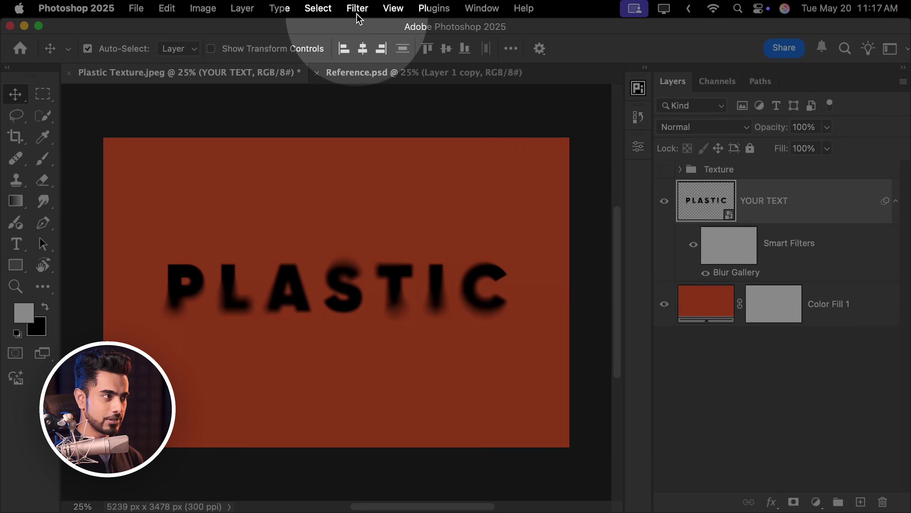
{"action": "left_click", "coordinate": [358, 14]}
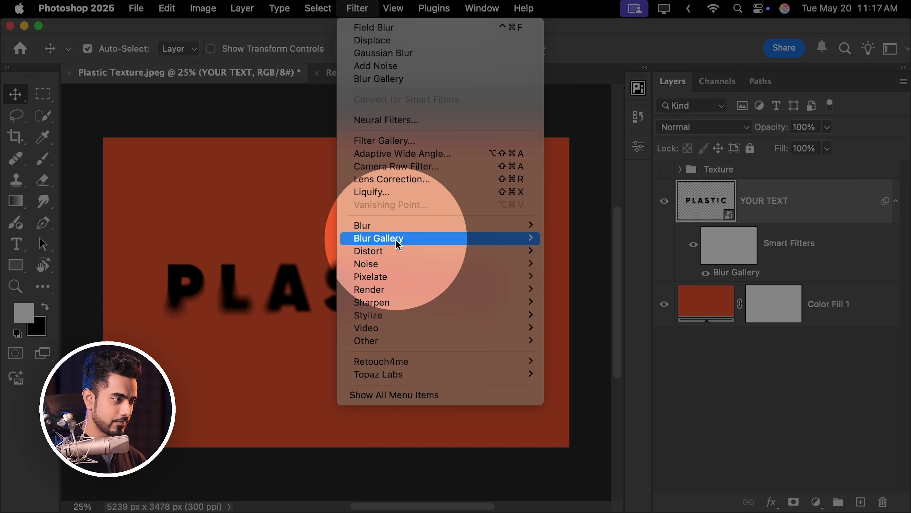
{"action": "mouse_move", "coordinate": [449, 251]}
{"action": "left_click", "coordinate": [560, 251]}
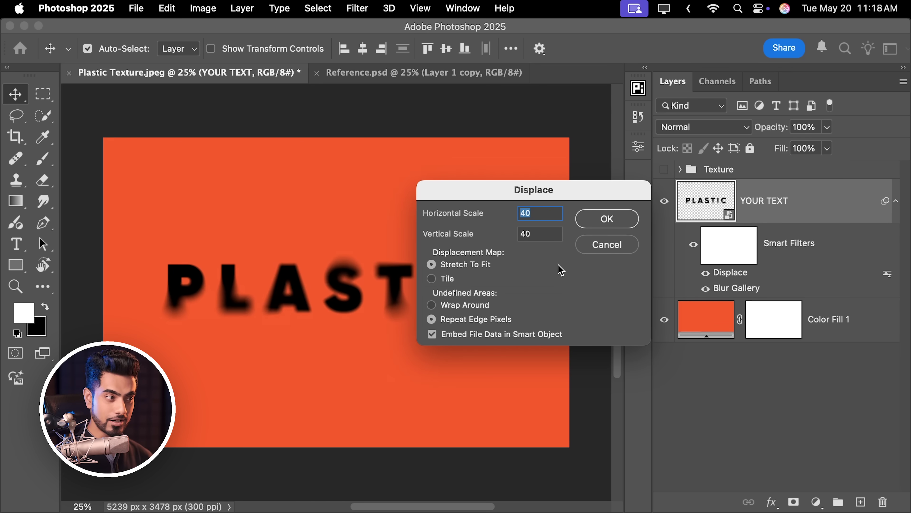
{"action": "left_click", "coordinate": [611, 221]}
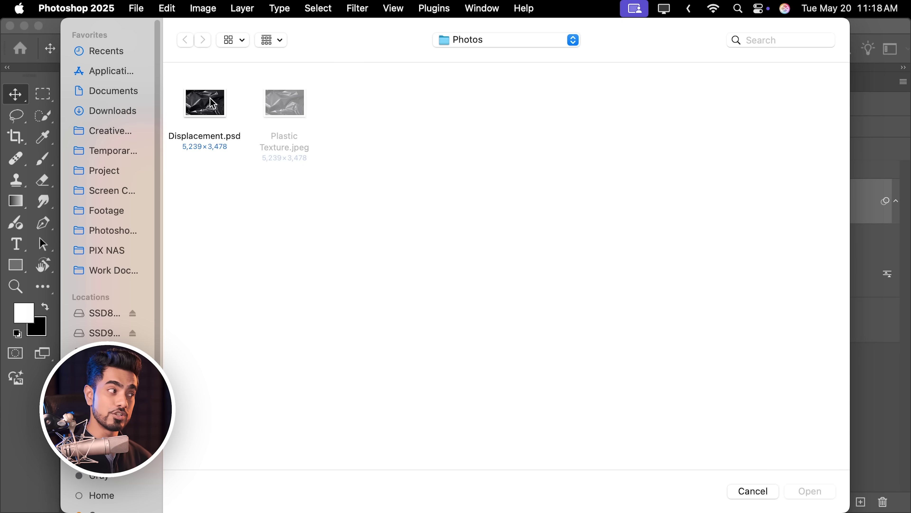
{"action": "left_click", "coordinate": [212, 108]}
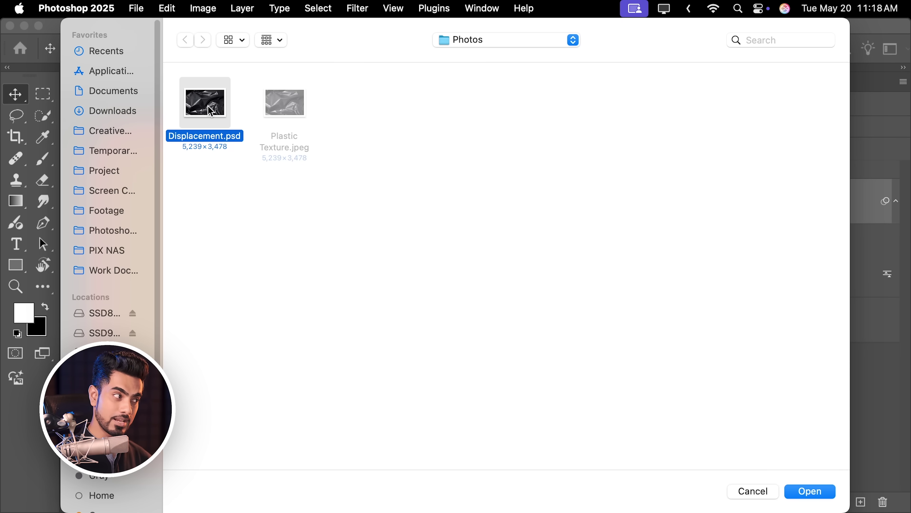
{"action": "left_click", "coordinate": [812, 491]}
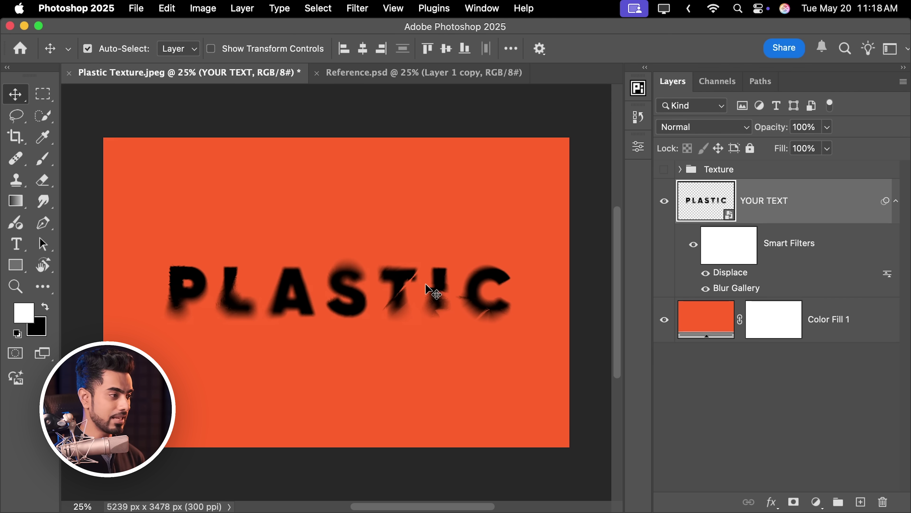
{"action": "scroll", "coordinate": [492, 265], "scroll_direction": "up", "scroll_amount": 5}
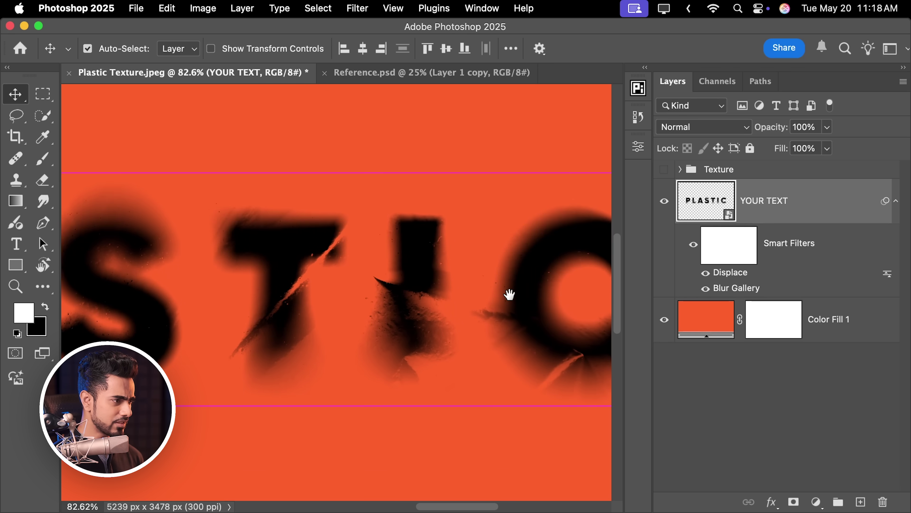
Step: Make the hidden Texture group visible again over the displaced YOUR TEXT layer
{"action": "scroll", "coordinate": [509, 294], "scroll_direction": "right", "scroll_amount": 5}
{"action": "scroll", "coordinate": [388, 349], "scroll_direction": "up", "scroll_amount": 2}
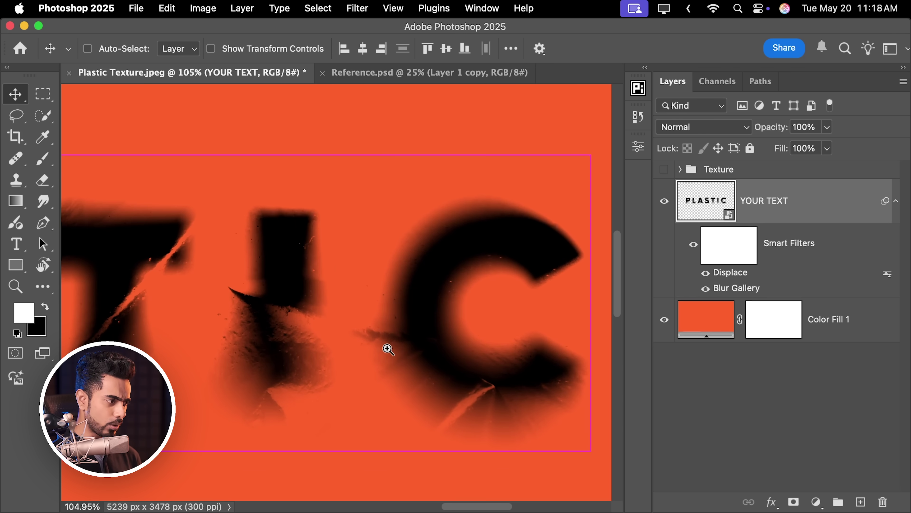
{"action": "scroll", "coordinate": [316, 338], "scroll_direction": "down", "scroll_amount": 4}
{"action": "scroll", "coordinate": [386, 350], "scroll_direction": "left", "scroll_amount": 8}
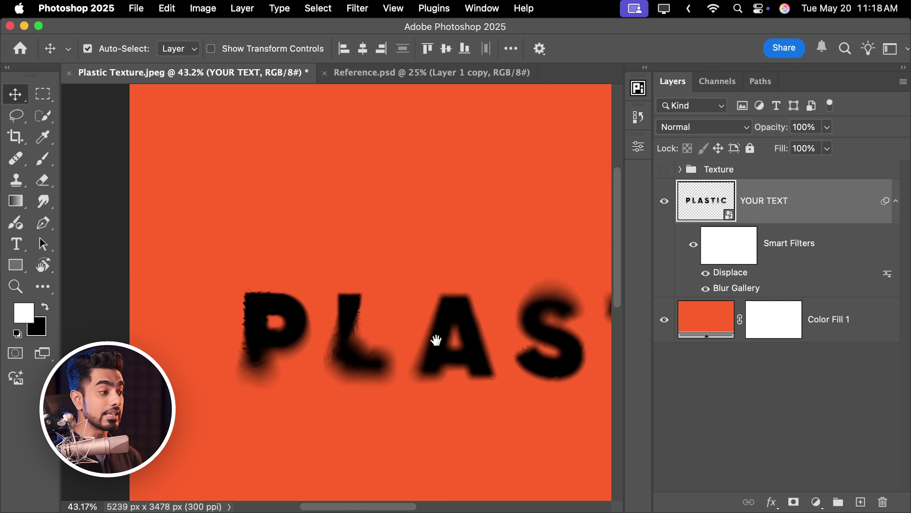
{"action": "scroll", "coordinate": [425, 328], "scroll_direction": "right", "scroll_amount": 2}
{"action": "scroll", "coordinate": [296, 333], "scroll_direction": "up", "scroll_amount": 4}
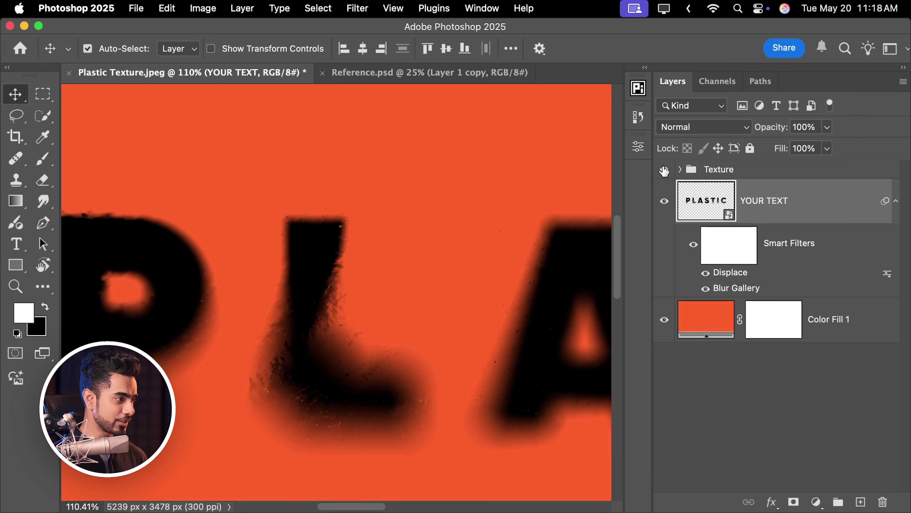
{"action": "left_click", "coordinate": [664, 170]}
{"action": "scroll", "coordinate": [396, 281], "scroll_direction": "down", "scroll_amount": 4}
{"action": "scroll", "coordinate": [375, 288], "scroll_direction": "right", "scroll_amount": 2}
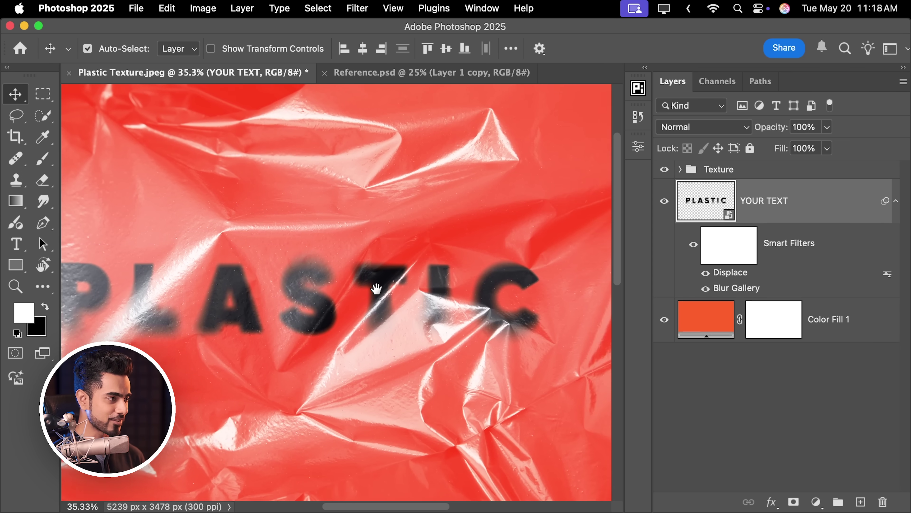
{"action": "scroll", "coordinate": [376, 288], "scroll_direction": "left", "scroll_amount": 2}
{"action": "scroll", "coordinate": [417, 269], "scroll_direction": "down", "scroll_amount": 2}
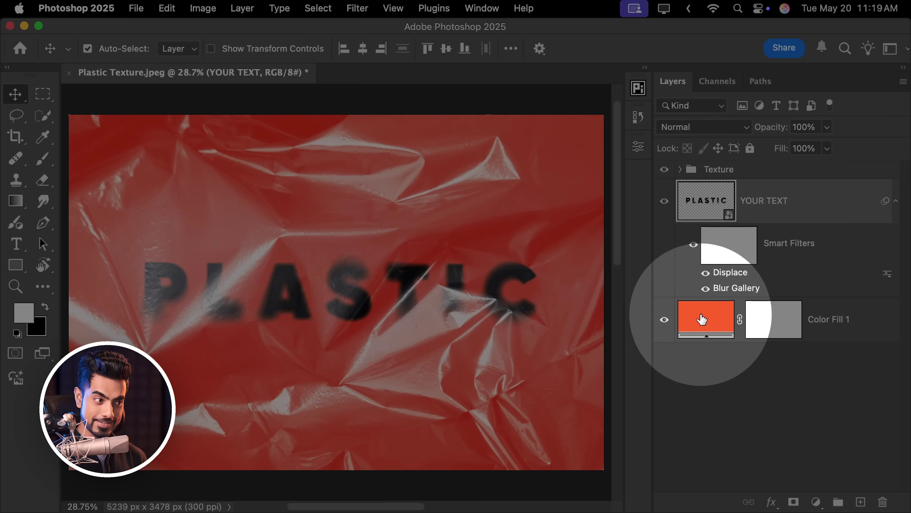
Step: Change the Color Fill 1 background to the orange eb6f25
{"action": "double_click", "coordinate": [703, 318]}
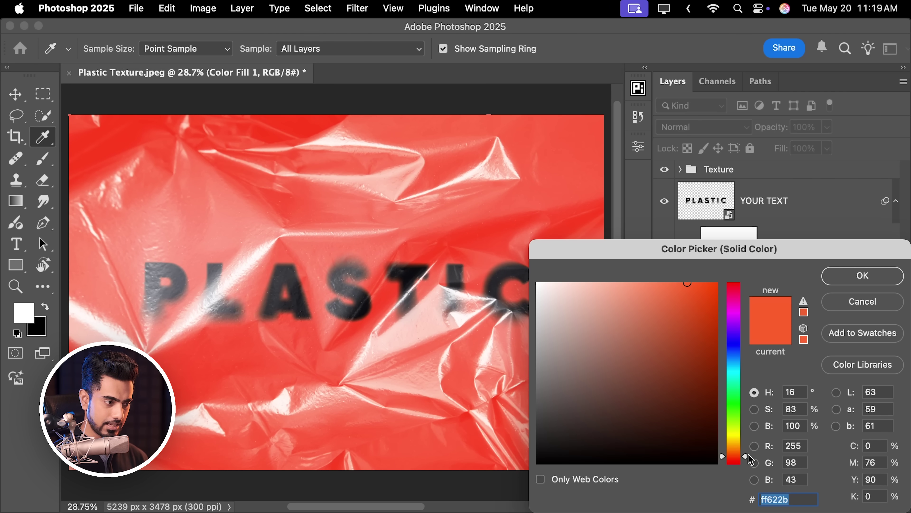
{"action": "left_click_drag", "start_coordinate": [748, 454], "coordinate": [743, 450]}
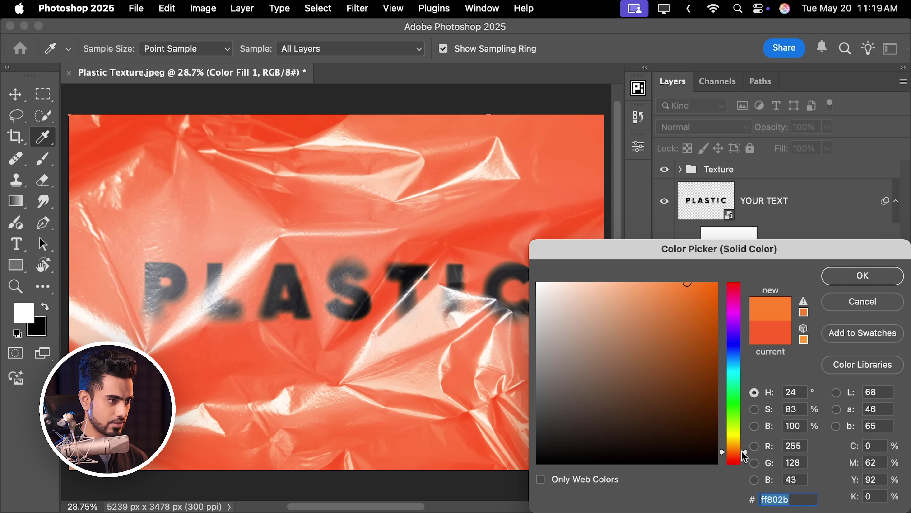
{"action": "left_click_drag", "start_coordinate": [691, 300], "coordinate": [689, 296]}
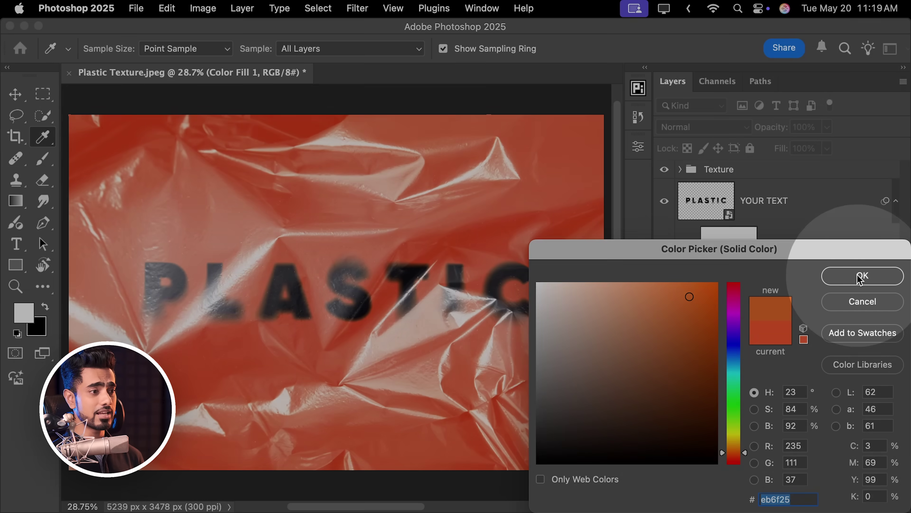
{"action": "left_click", "coordinate": [862, 275]}
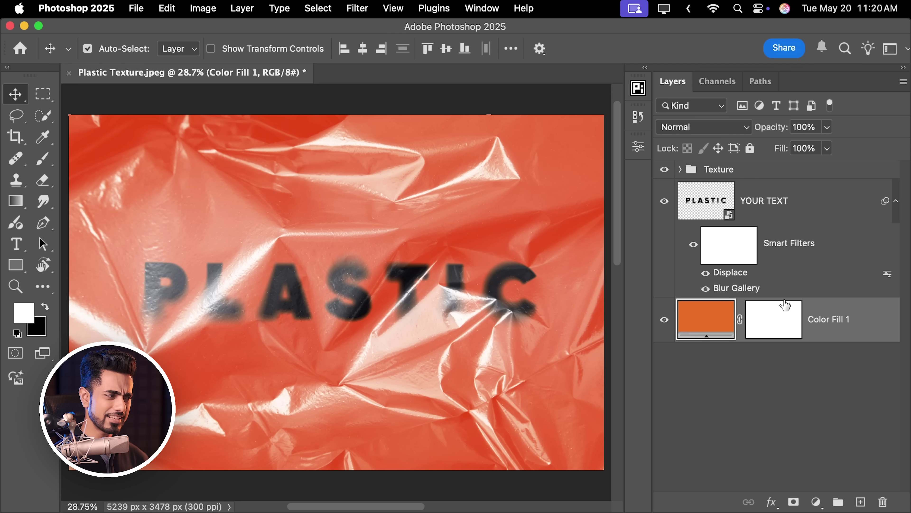
Step: Create a layer named Grain above the focused screen texture in the Texture group, in Overlay mode and filled with 50% gray
{"action": "left_click", "coordinate": [798, 174]}
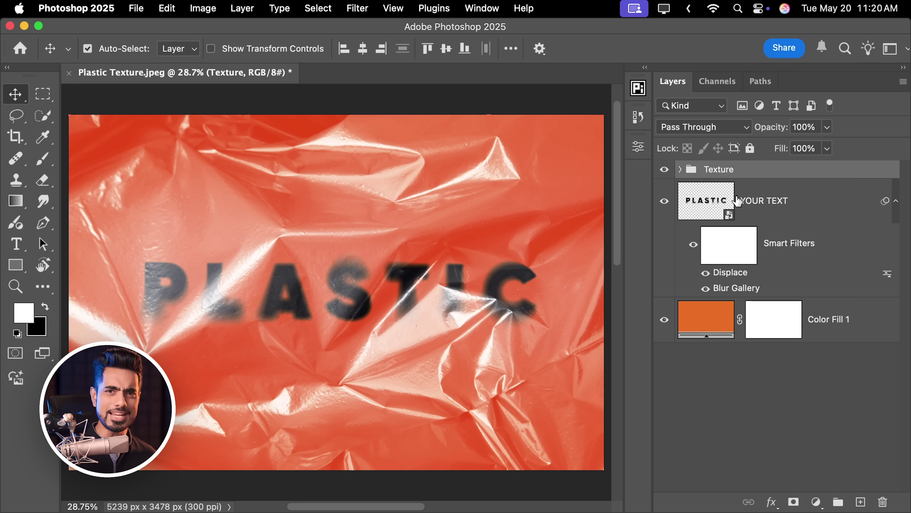
{"action": "left_click", "coordinate": [680, 170]}
{"action": "left_click", "coordinate": [867, 203]}
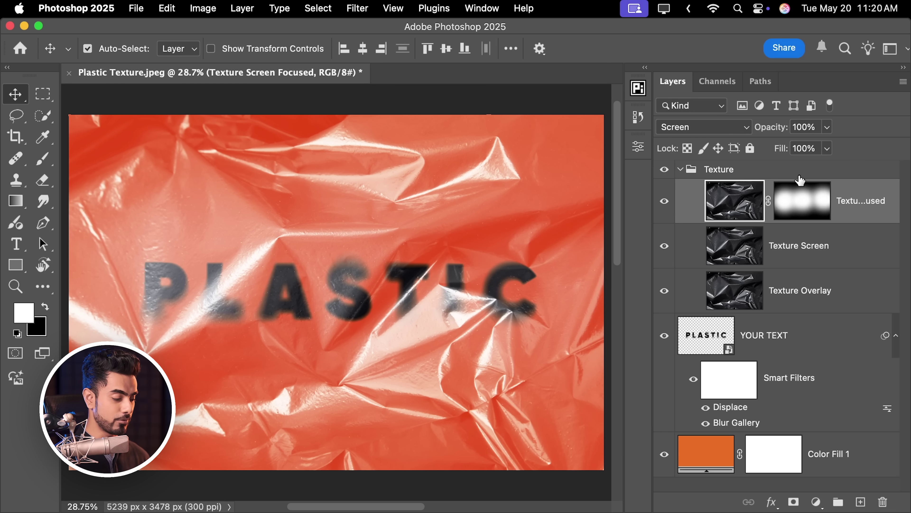
{"action": "key", "text": "super+shift+n"}
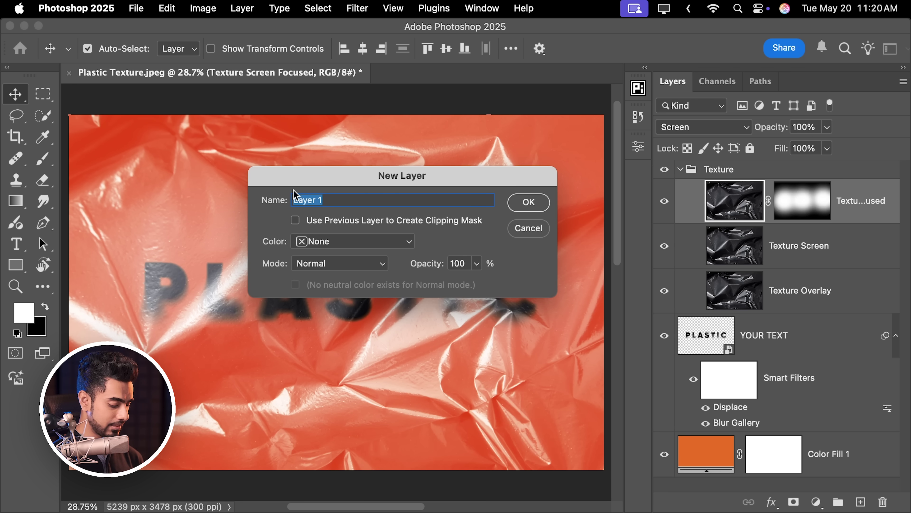
{"action": "type", "text": "Grain"}
{"action": "left_click", "coordinate": [358, 272]}
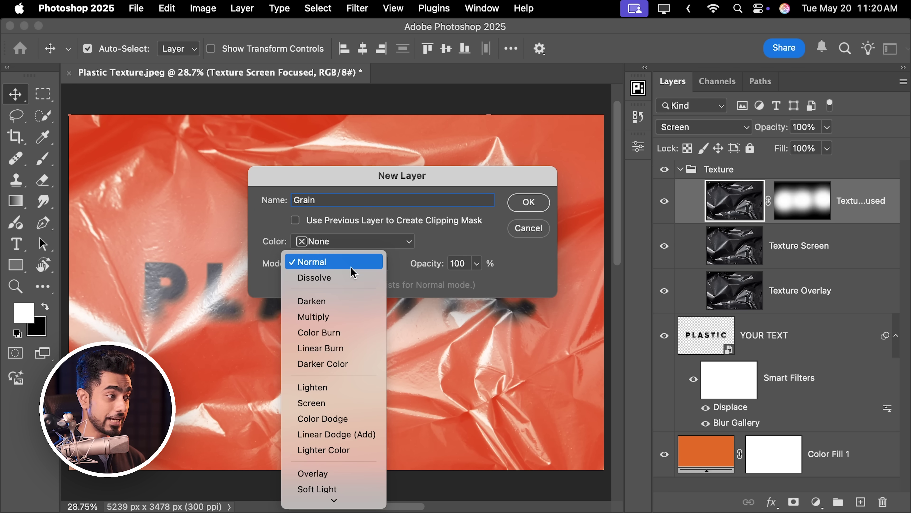
{"action": "left_click", "coordinate": [339, 473]}
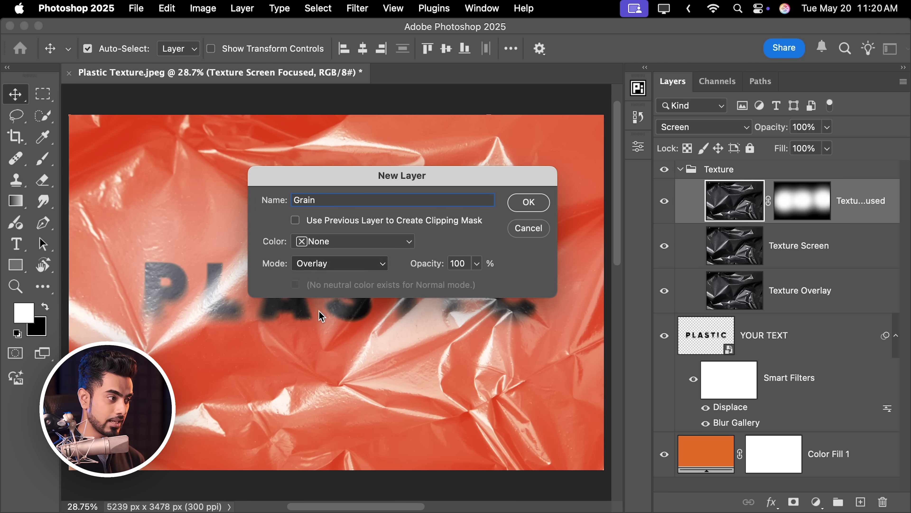
{"action": "left_click", "coordinate": [295, 285]}
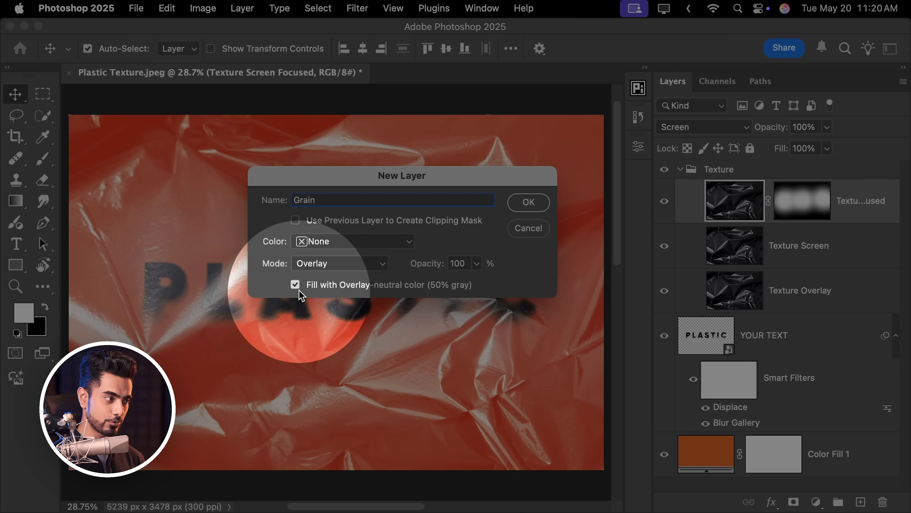
{"action": "left_click", "coordinate": [527, 203]}
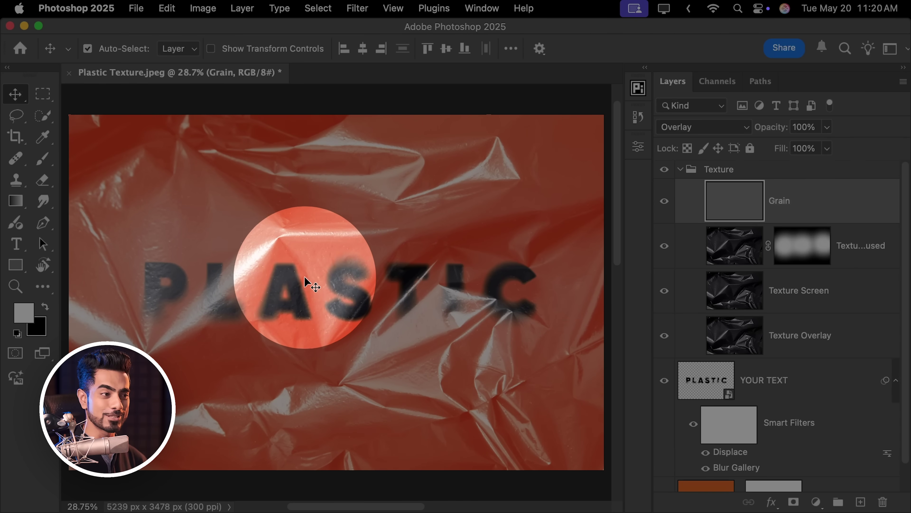
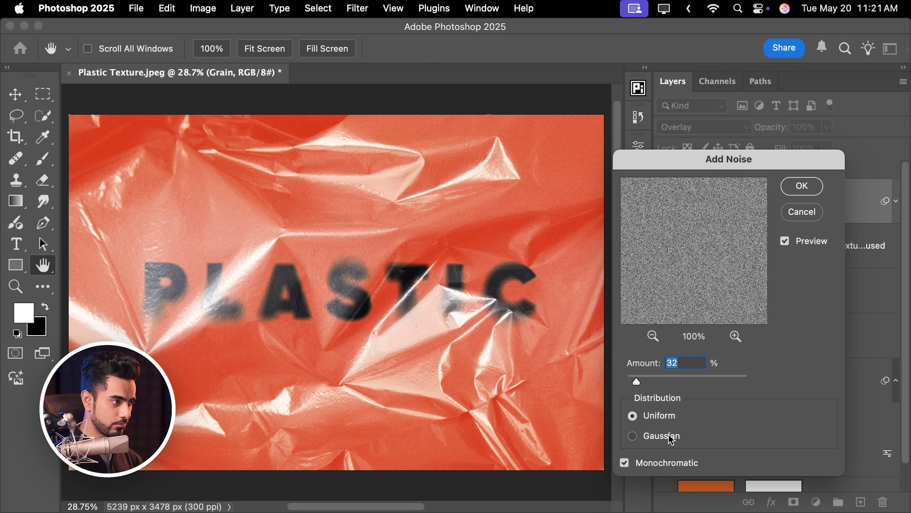
Step: Apply Add Noise to the Grain layer at 32%, with Uniform distribution and Monochromatic enabled
{"action": "left_click", "coordinate": [802, 186]}
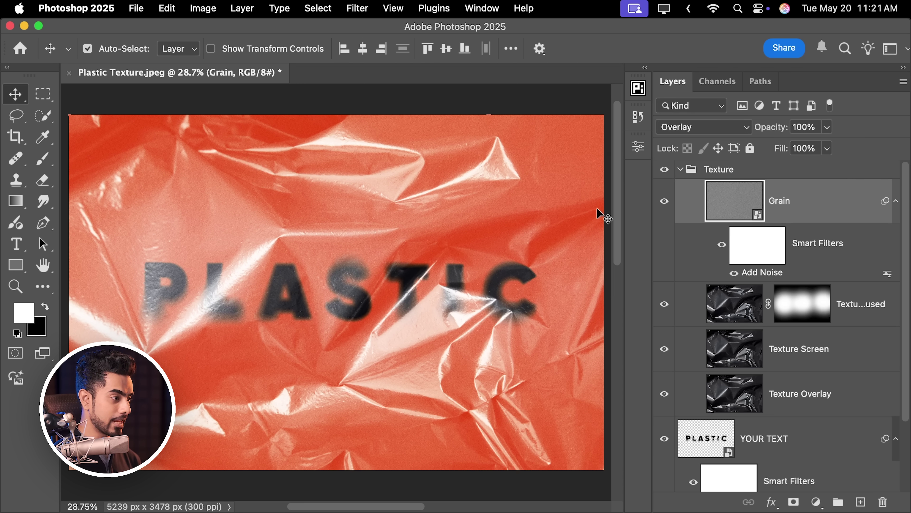
{"action": "scroll", "coordinate": [280, 285], "scroll_direction": "up", "scroll_amount": 5}
{"action": "scroll", "coordinate": [369, 253], "scroll_direction": "up", "scroll_amount": 6}
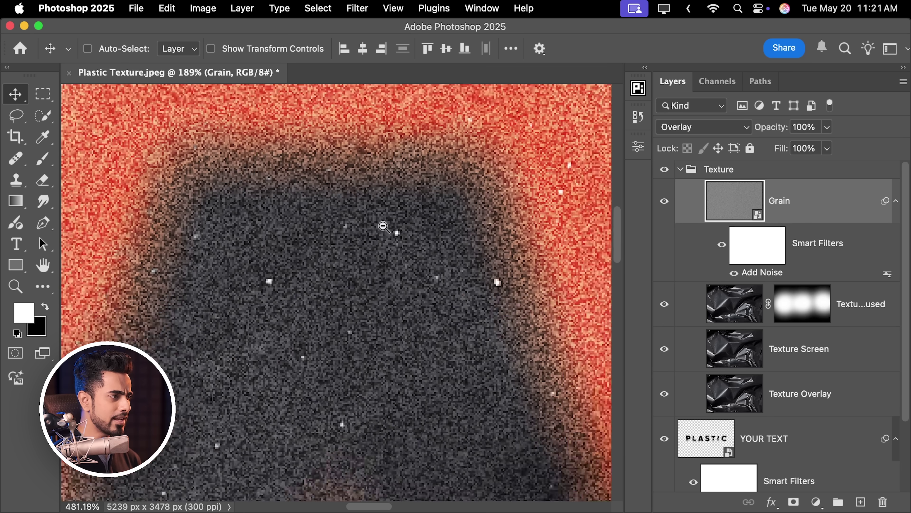
Step: Soften the Grain layer's noise with a Gaussian Blur of 1.0 pixel radius
{"action": "left_click", "coordinate": [360, 12]}
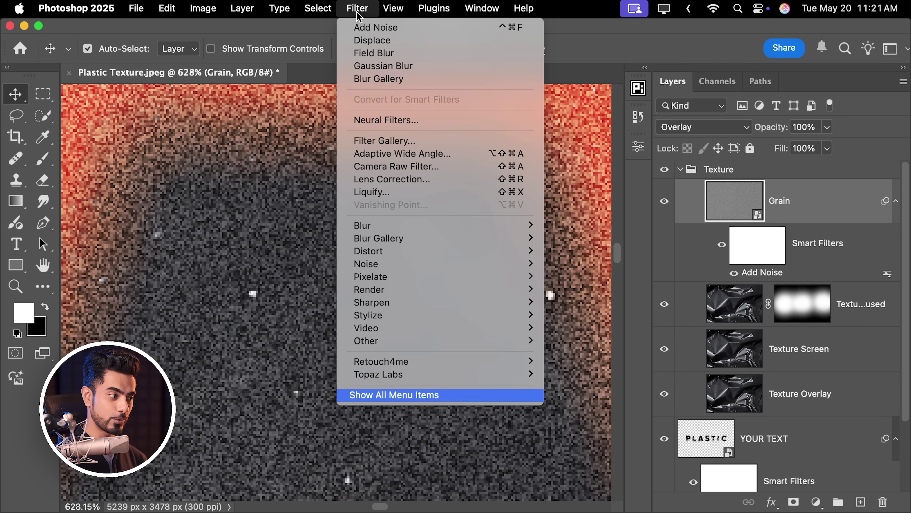
{"action": "mouse_move", "coordinate": [463, 227]}
{"action": "left_click", "coordinate": [597, 276]}
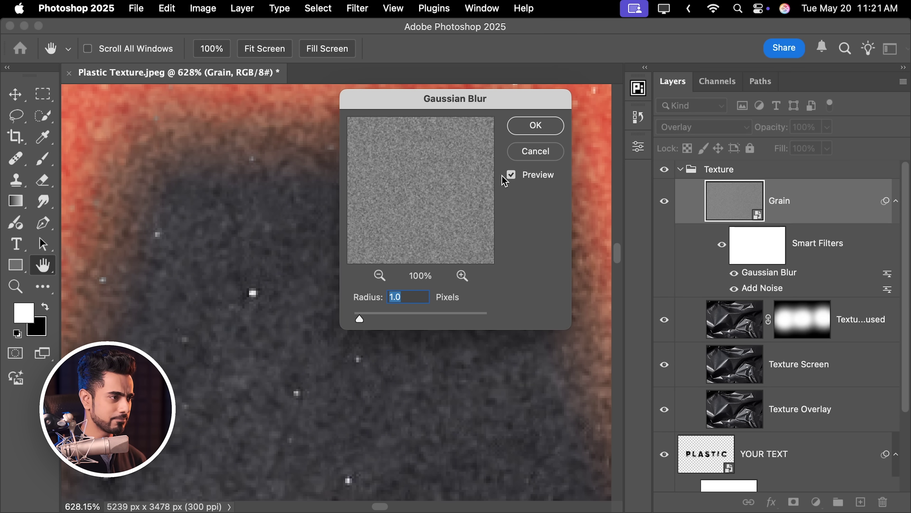
{"action": "left_click", "coordinate": [531, 125]}
{"action": "scroll", "coordinate": [466, 199], "scroll_direction": "down", "scroll_amount": 5}
{"action": "scroll", "coordinate": [482, 206], "scroll_direction": "up", "scroll_amount": 2}
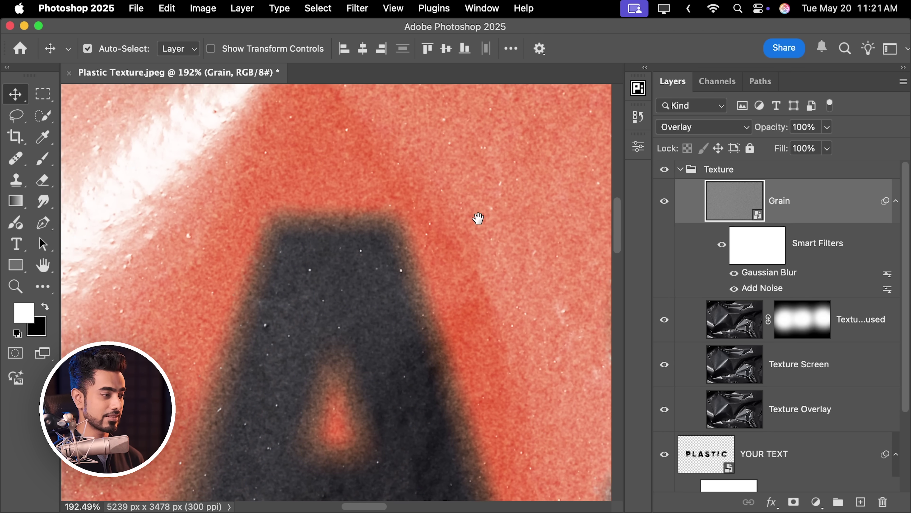
{"action": "scroll", "coordinate": [467, 204], "scroll_direction": "down", "scroll_amount": 8}
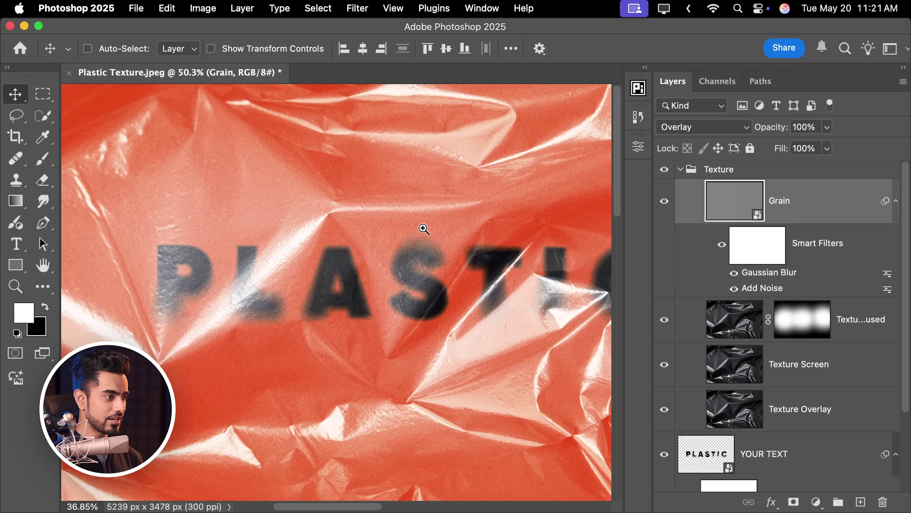
{"action": "scroll", "coordinate": [405, 229], "scroll_direction": "down", "scroll_amount": 1}
{"action": "scroll", "coordinate": [395, 227], "scroll_direction": "up", "scroll_amount": 1}
{"action": "scroll", "coordinate": [334, 280], "scroll_direction": "up", "scroll_amount": 4}
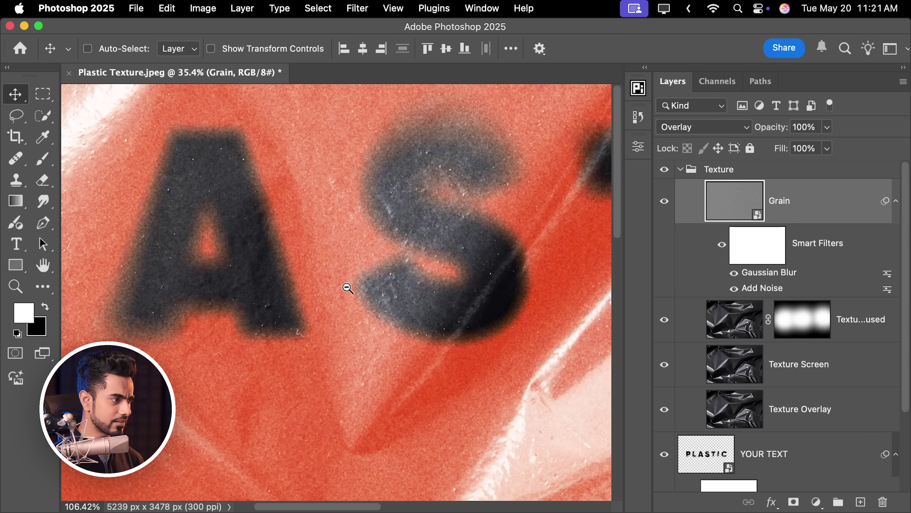
{"action": "scroll", "coordinate": [417, 204], "scroll_direction": "down", "scroll_amount": 4}
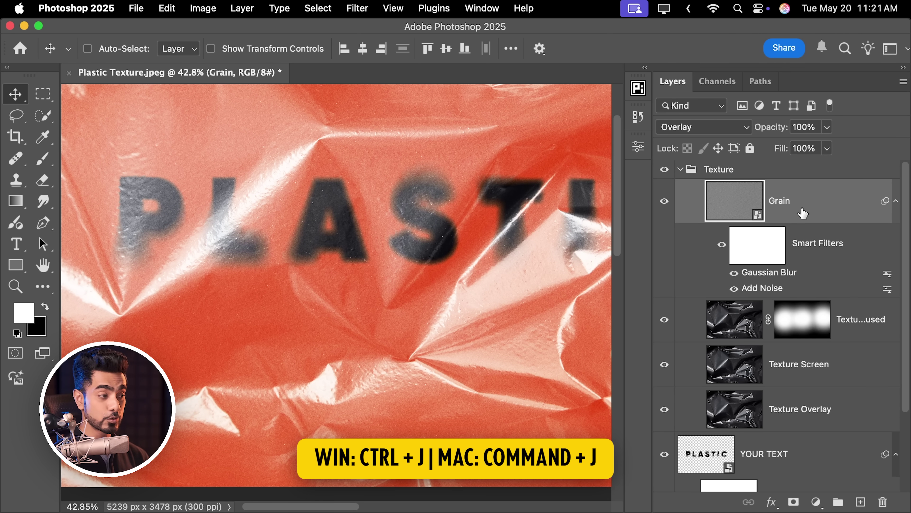
Step: Duplicate the Grain layer and set the copy to Screen mode at 12% opacity
{"action": "key", "text": "super+j"}
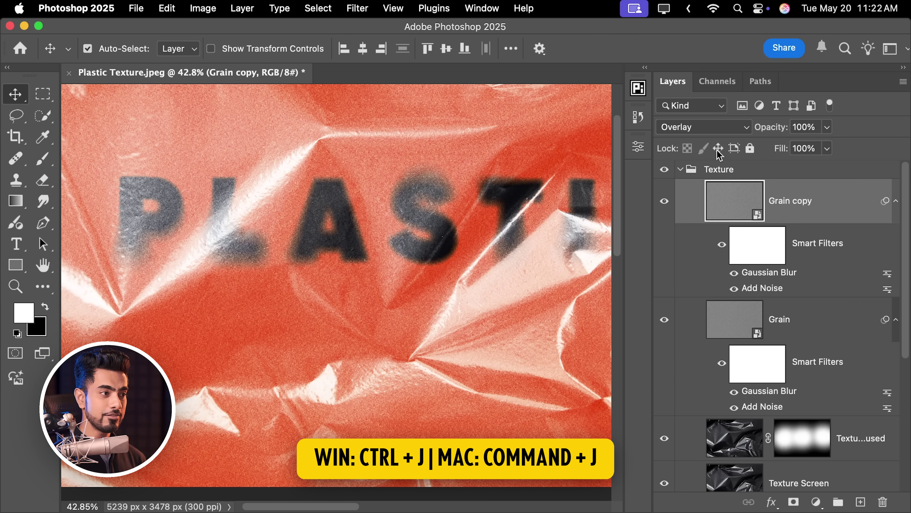
{"action": "left_click", "coordinate": [715, 128]}
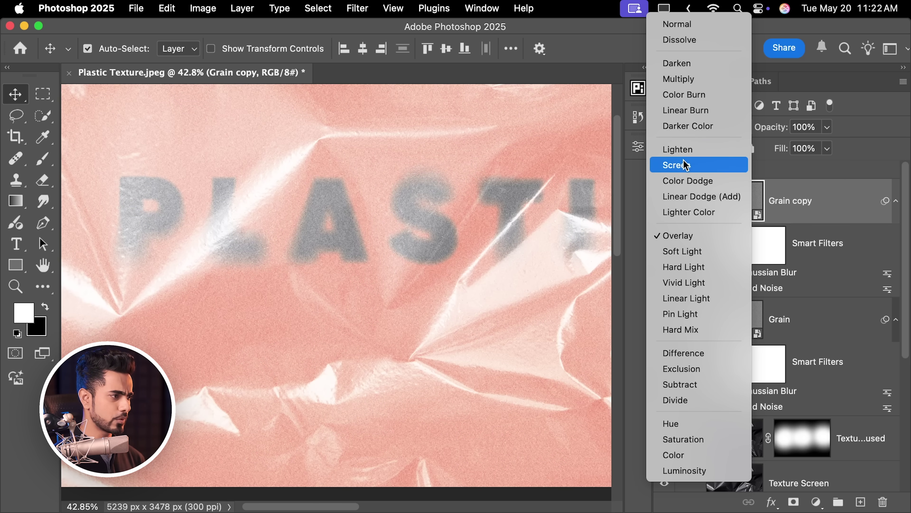
{"action": "left_click", "coordinate": [686, 165]}
{"action": "mouse_move", "coordinate": [770, 132]}
{"action": "left_mouse_down"}
{"action": "mouse_move", "coordinate": [761, 133]}
{"action": "mouse_move", "coordinate": [770, 135]}
{"action": "left_mouse_up"}
{"action": "left_click", "coordinate": [798, 132]}
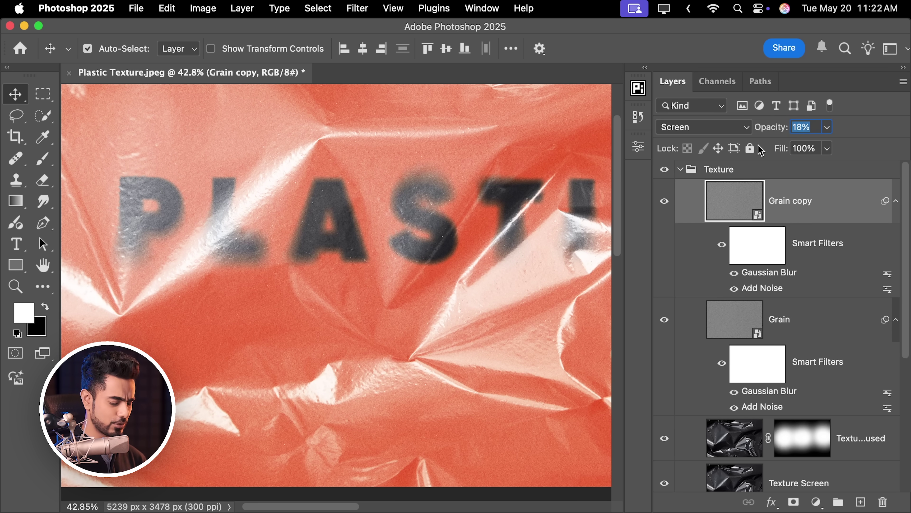
{"action": "type", "text": "12"}
{"action": "key", "text": "Return"}
{"action": "scroll", "coordinate": [454, 208], "scroll_direction": "down", "scroll_amount": 1}
{"action": "left_click_drag", "start_coordinate": [455, 208], "coordinate": [483, 256]}
{"action": "scroll", "coordinate": [491, 229], "scroll_direction": "down", "scroll_amount": 2}
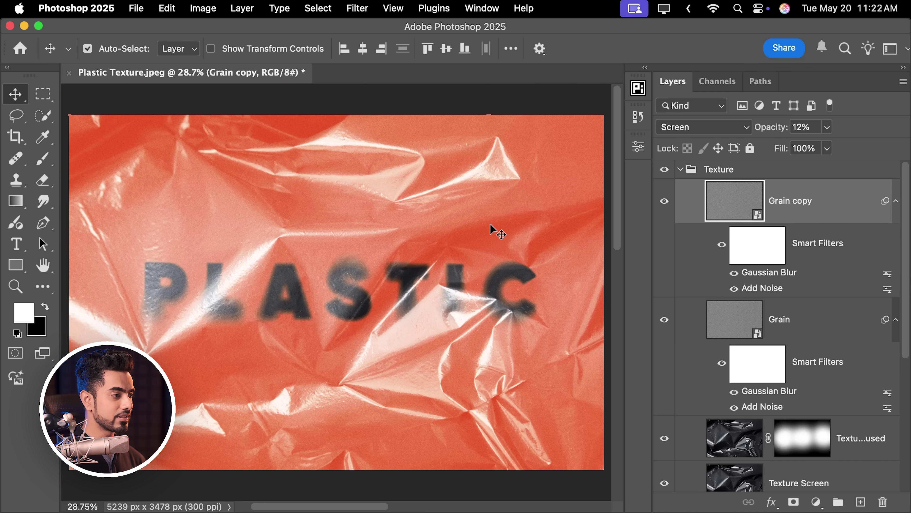
Step: Set the opacity of the Texture Screen Focused layer to 72%
{"action": "left_click", "coordinate": [750, 444]}
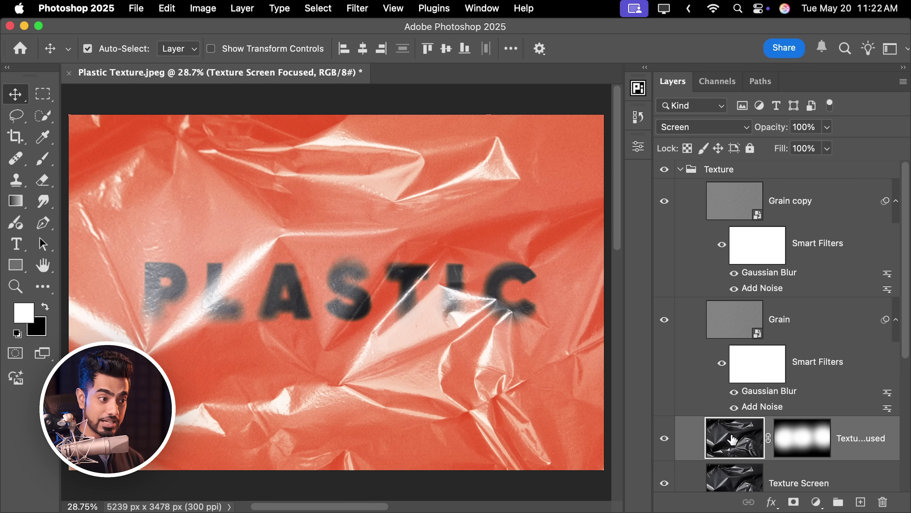
{"action": "mouse_move", "coordinate": [775, 133]}
{"action": "left_mouse_down"}
{"action": "mouse_move", "coordinate": [759, 135]}
{"action": "mouse_move", "coordinate": [778, 131]}
{"action": "left_mouse_up"}
{"action": "left_click", "coordinate": [818, 126]}
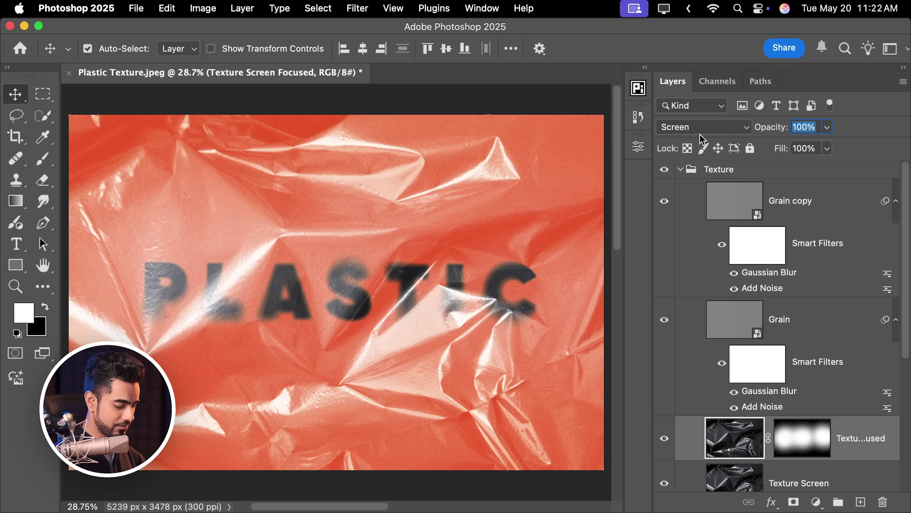
{"action": "type", "text": "72"}
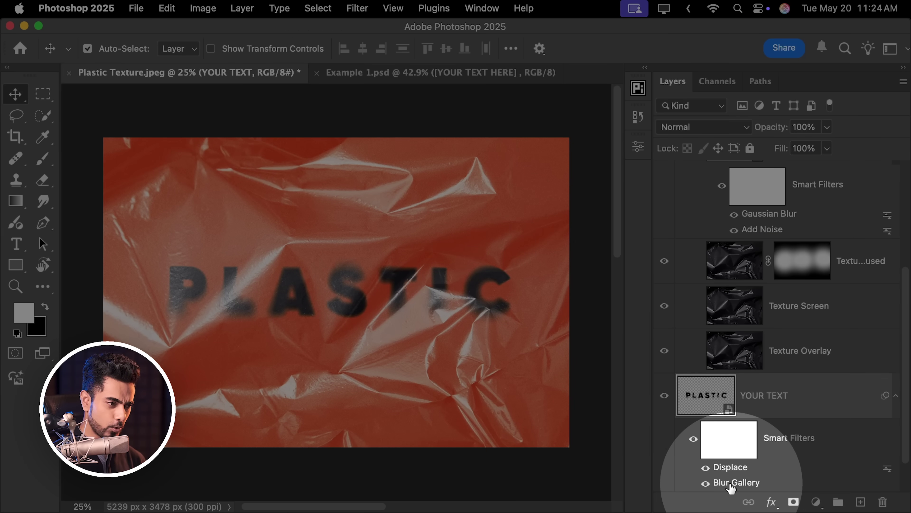
Step: Edit the YOUR TEXT layer's Field Blur, setting the pin at the upper right of the letter C to 8 px
{"action": "double_click", "coordinate": [737, 482]}
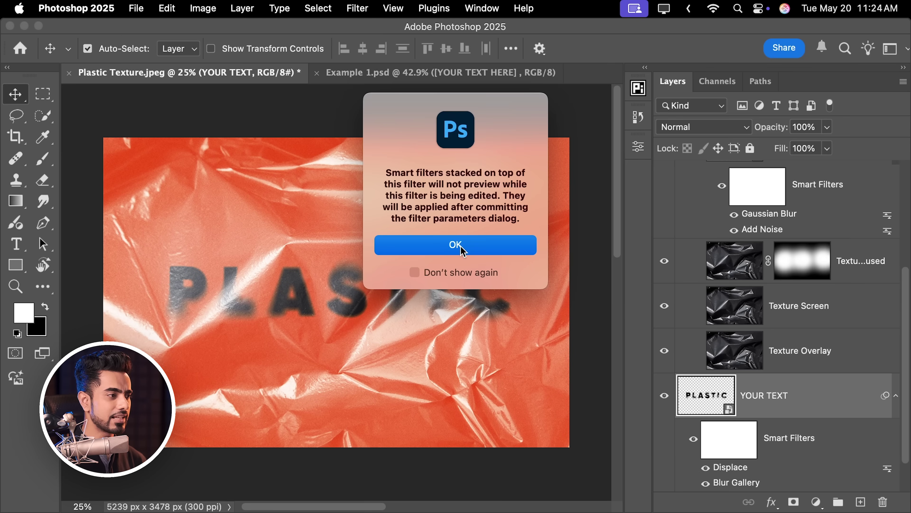
{"action": "left_click", "coordinate": [463, 250]}
{"action": "left_click", "coordinate": [485, 271]}
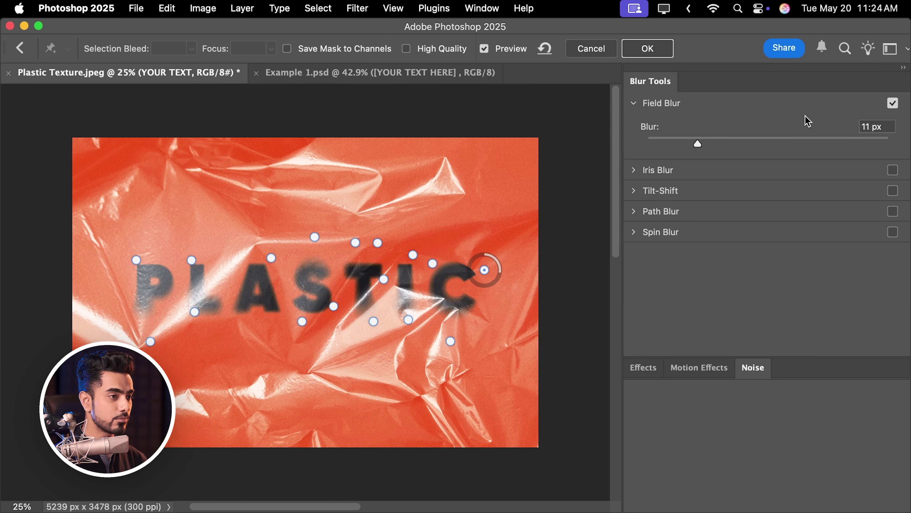
{"action": "left_click_drag", "start_coordinate": [678, 145], "coordinate": [675, 144]}
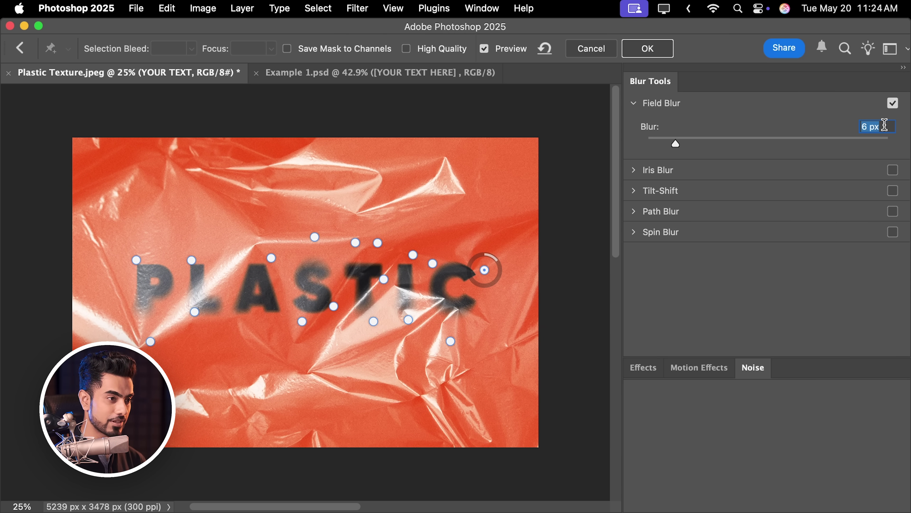
{"action": "type", "text": "8"}
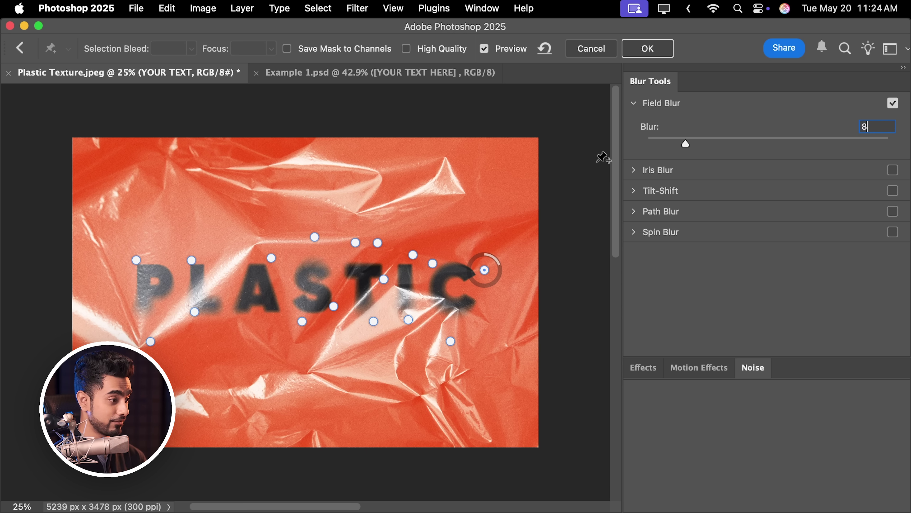
{"action": "left_click", "coordinate": [414, 257]}
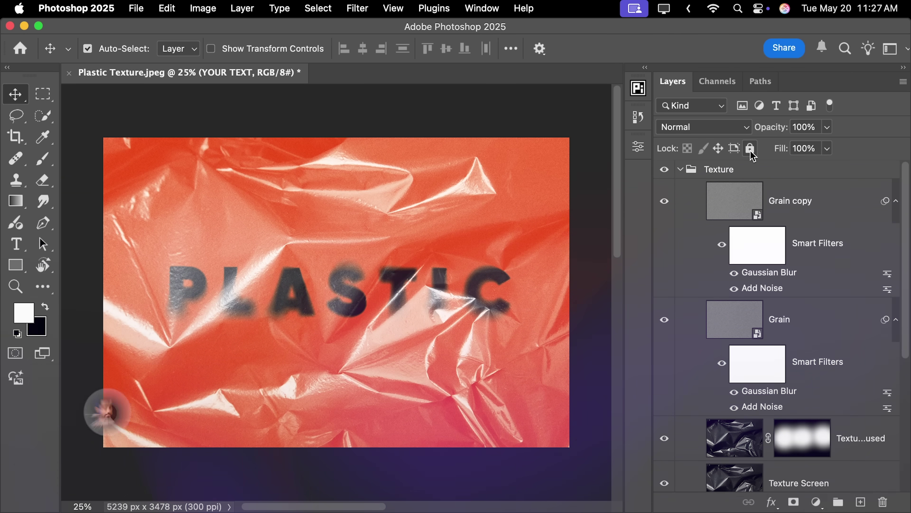
Step: Collapse the Texture group and the YOUR TEXT layer's smart filters
{"action": "left_click", "coordinate": [681, 170]}
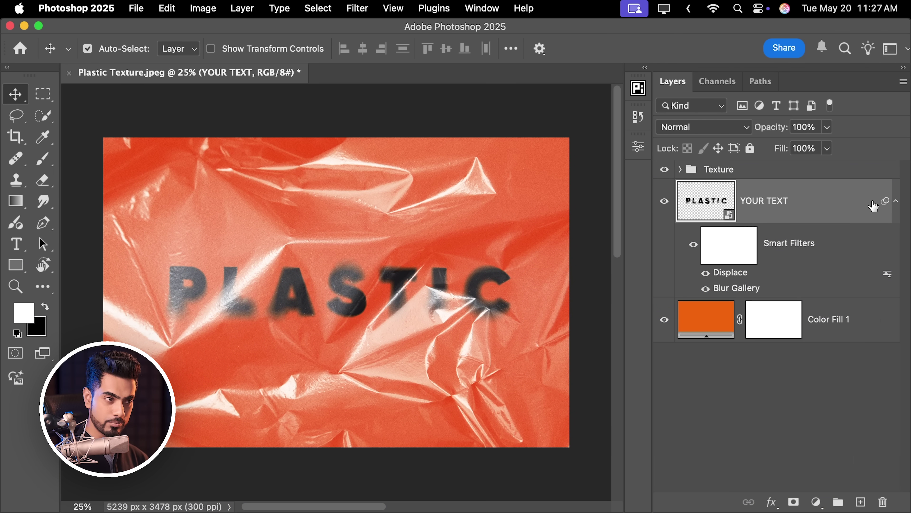
{"action": "left_click", "coordinate": [895, 202]}
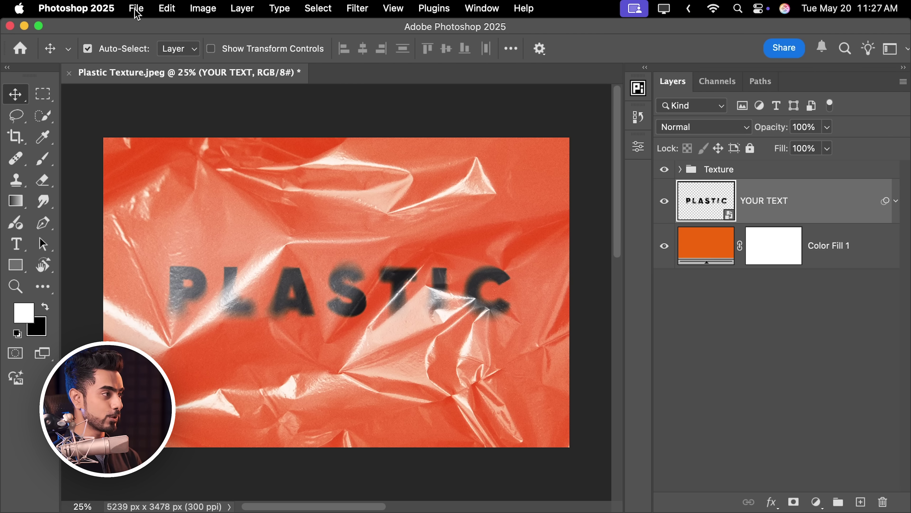
Step: Save the document as Plastic Texture.psd with Maximize Compatibility, and reopen that file from the Photos folder
{"action": "left_click", "coordinate": [137, 15]}
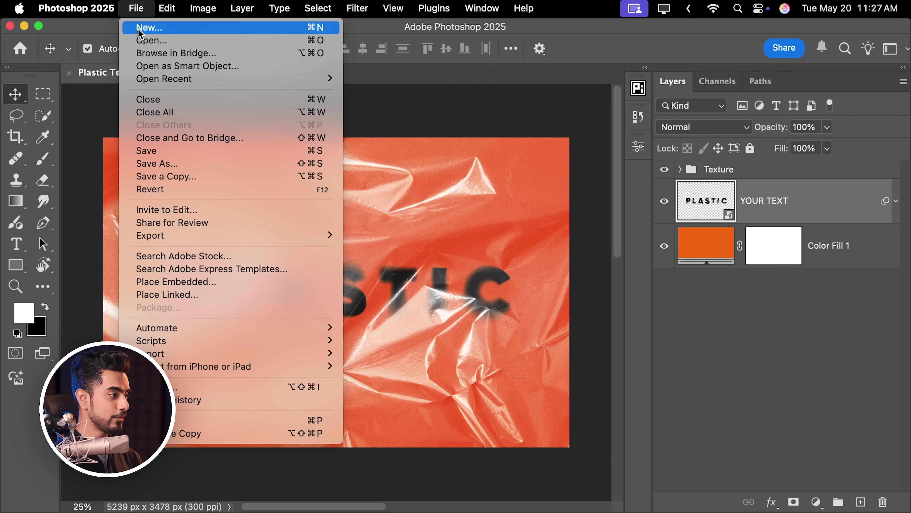
{"action": "left_click", "coordinate": [180, 166]}
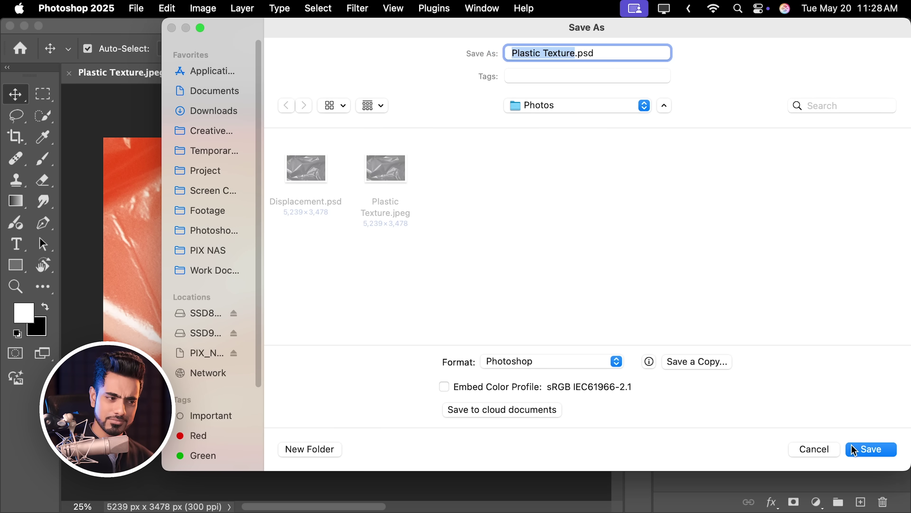
{"action": "left_click", "coordinate": [854, 450]}
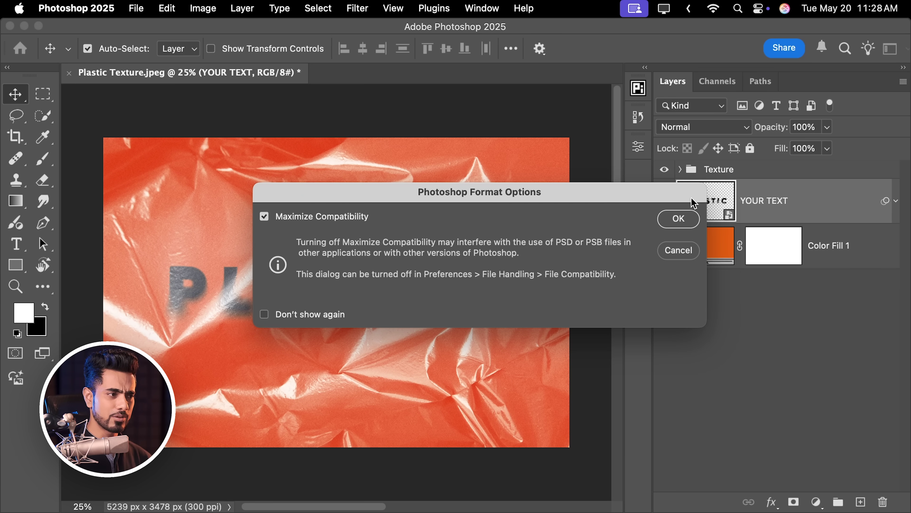
{"action": "left_click", "coordinate": [682, 215]}
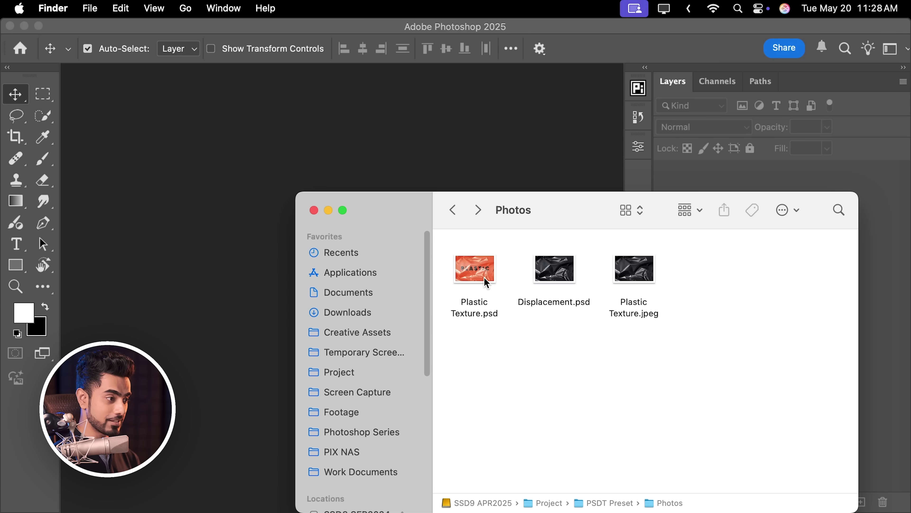
{"action": "left_click_drag", "start_coordinate": [486, 283], "coordinate": [214, 291]}
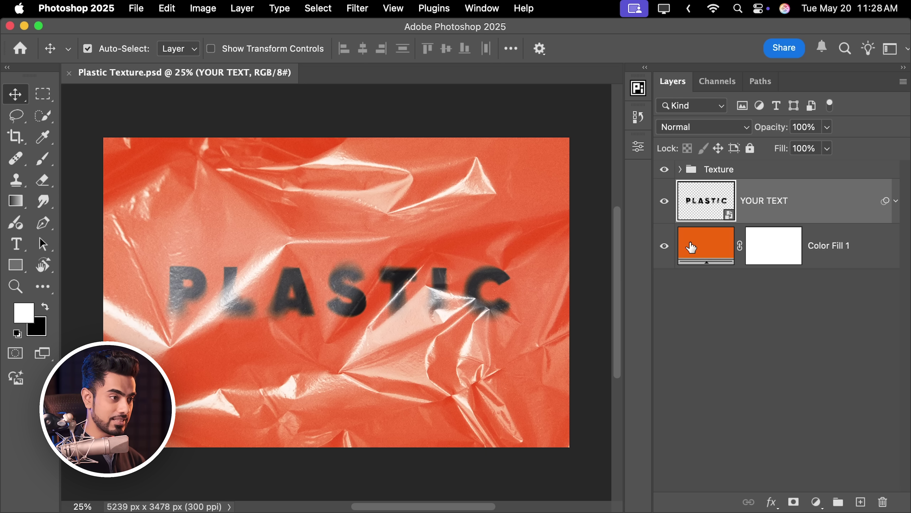
Step: Change the Color Fill 1 background to blue #4362e7 and save over the original PSD
{"action": "double_click", "coordinate": [691, 247]}
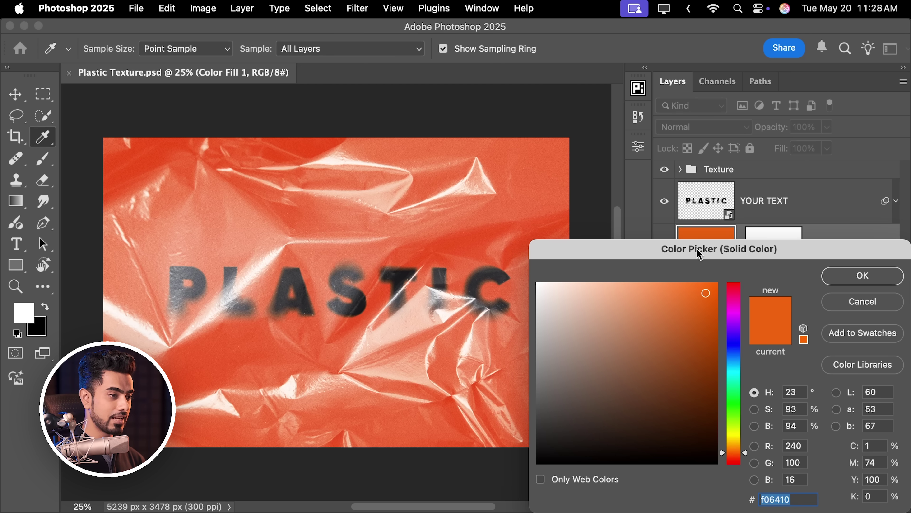
{"action": "left_click_drag", "start_coordinate": [736, 390], "coordinate": [736, 352]}
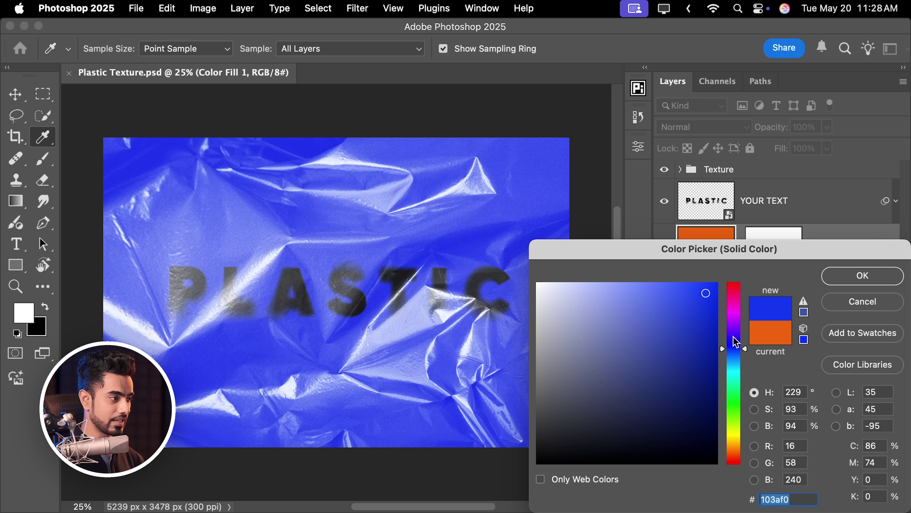
{"action": "left_click", "coordinate": [642, 297]}
{"action": "left_click_drag", "start_coordinate": [644, 311], "coordinate": [665, 299]}
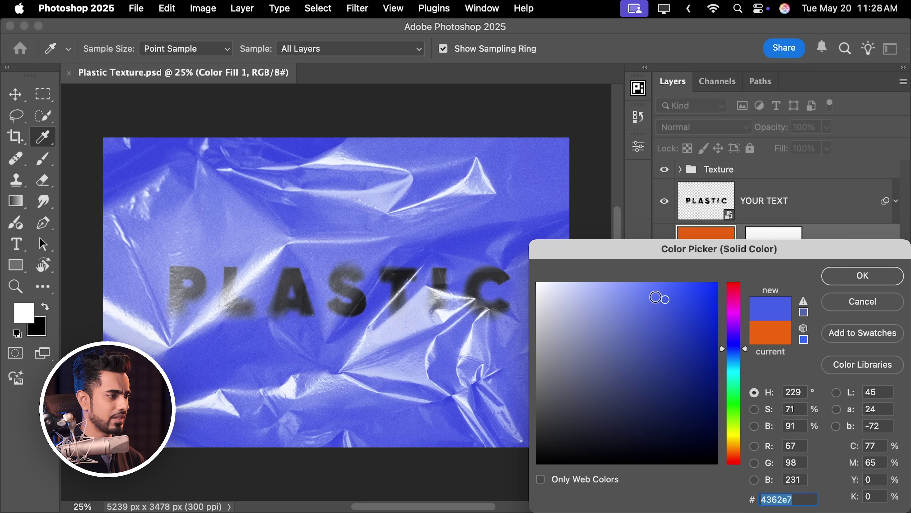
{"action": "left_click", "coordinate": [865, 276]}
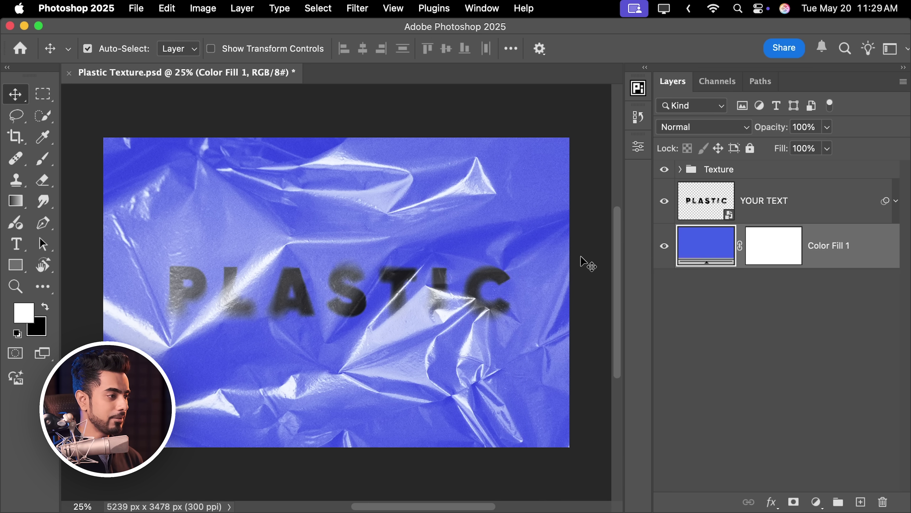
{"action": "key", "text": "super+s"}
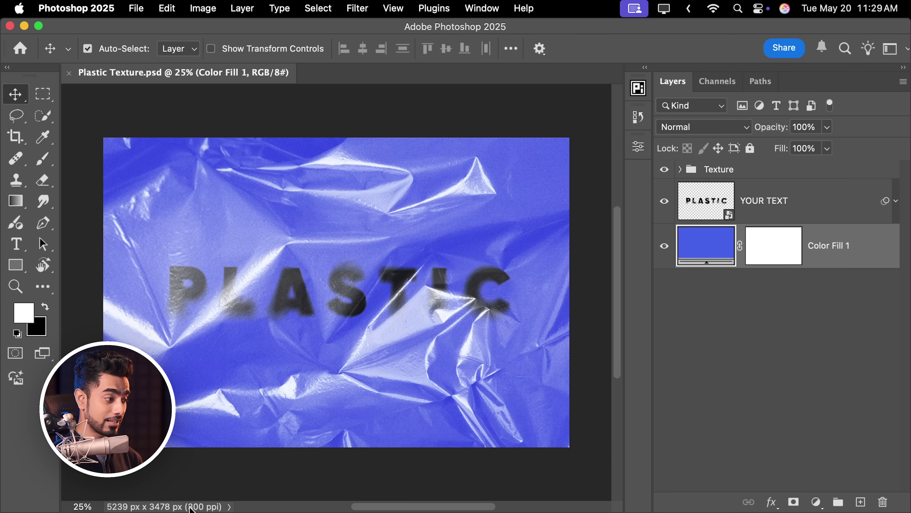
Step: Check the overwritten Plastic Texture.psd in Finder, restore the orange background in Photoshop and save the file again
{"action": "mouse_move", "coordinate": [189, 510]}
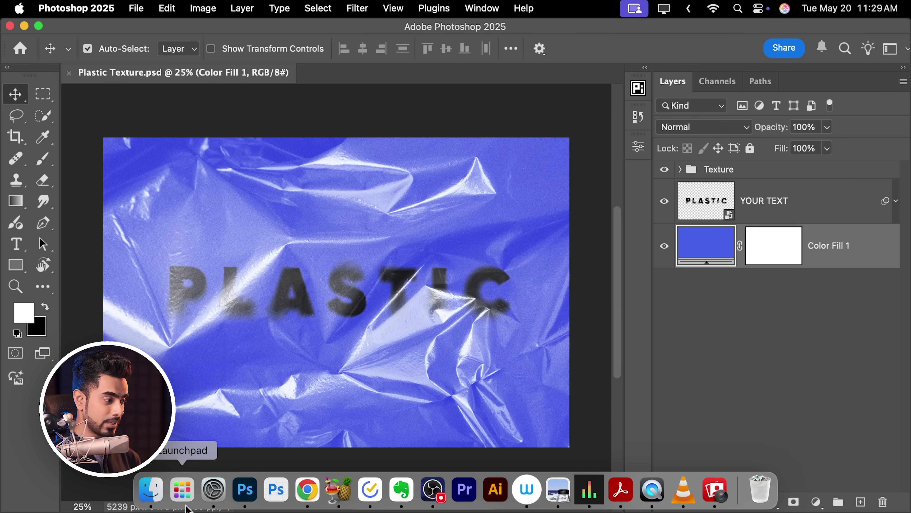
{"action": "left_click", "coordinate": [151, 490]}
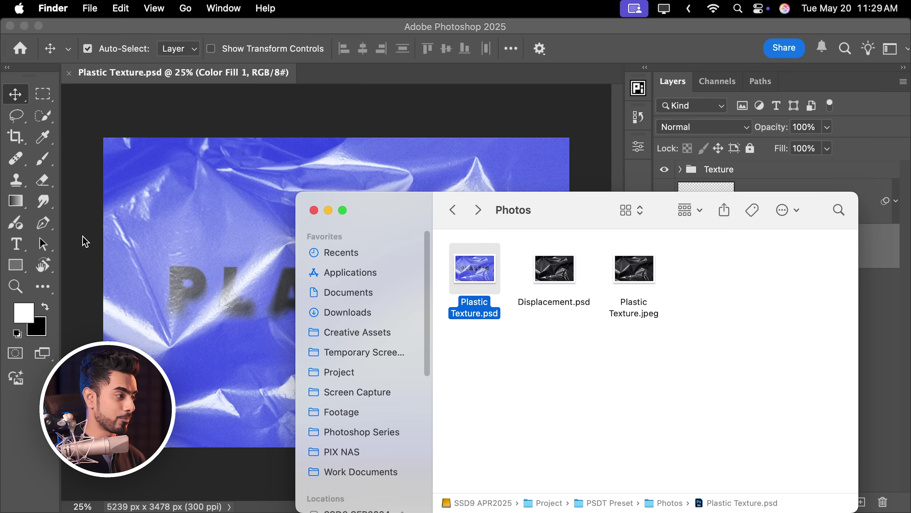
{"action": "left_click", "coordinate": [112, 328]}
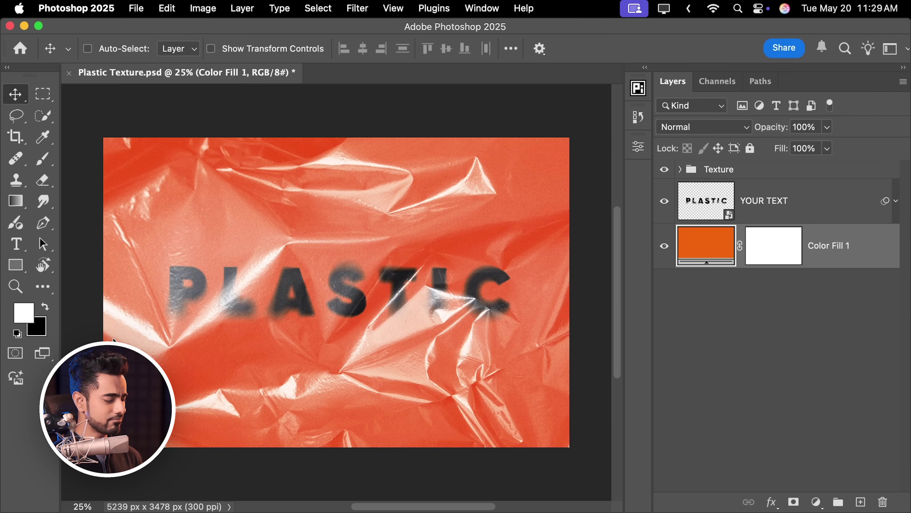
{"action": "key", "text": "super+s"}
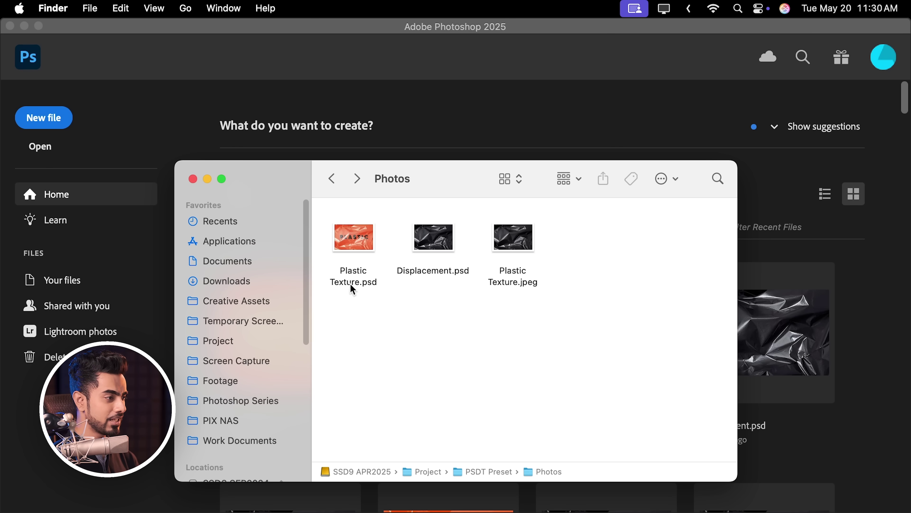
Step: Duplicate Plastic Texture.psd within the Photos folder in Finder
{"action": "left_click", "coordinate": [353, 289]}
{"action": "key", "text": "super+c"}
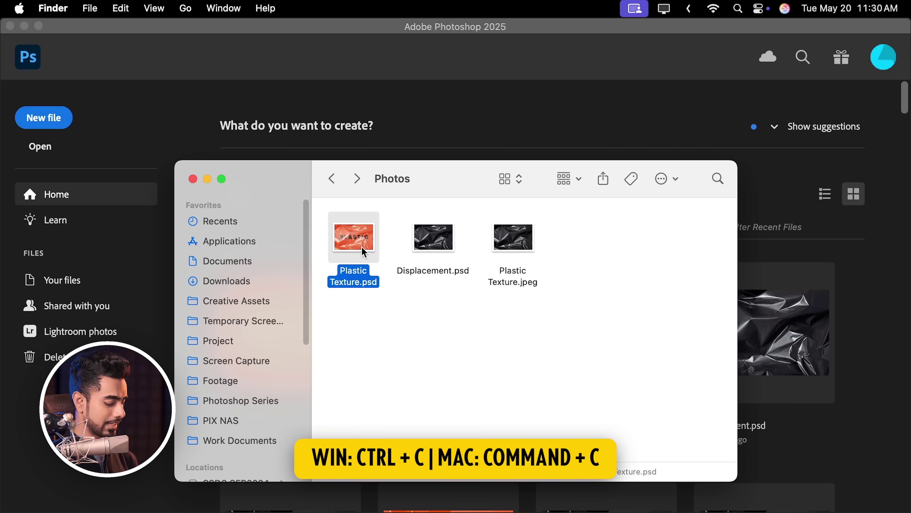
{"action": "left_click", "coordinate": [418, 314]}
{"action": "key", "text": "super+v"}
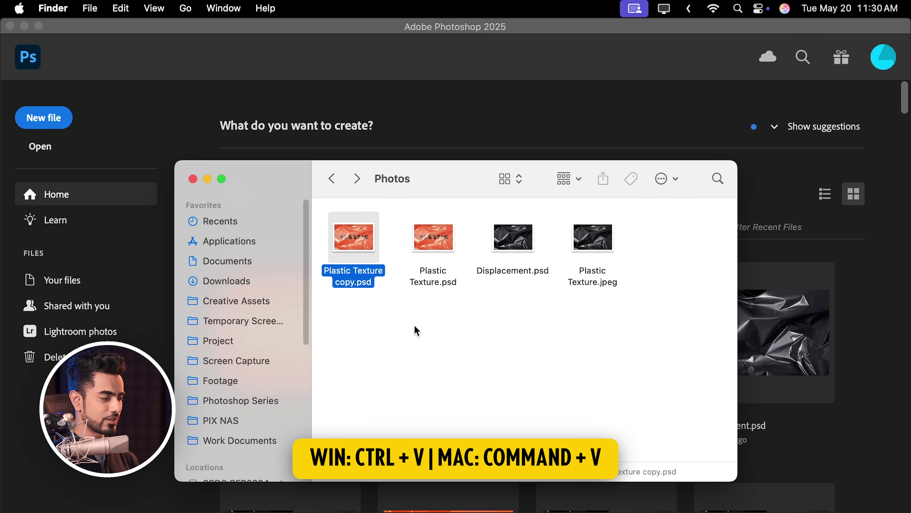
Step: Rename the duplicated file as Plastic Template.psdt and accept the extension change to .psdt
{"action": "left_click", "coordinate": [361, 284]}
{"action": "type", "text": "Plastic Template.psd"}
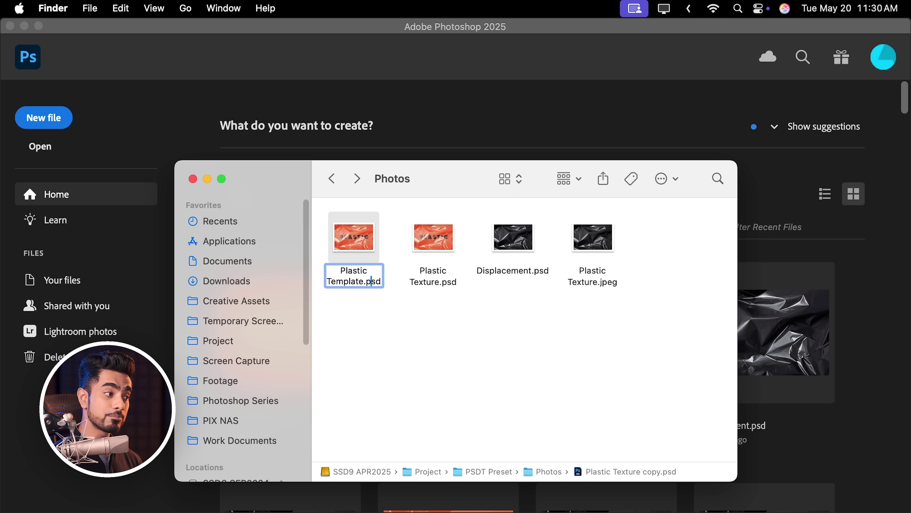
{"action": "type", "text": "t"}
{"action": "key", "text": "Return"}
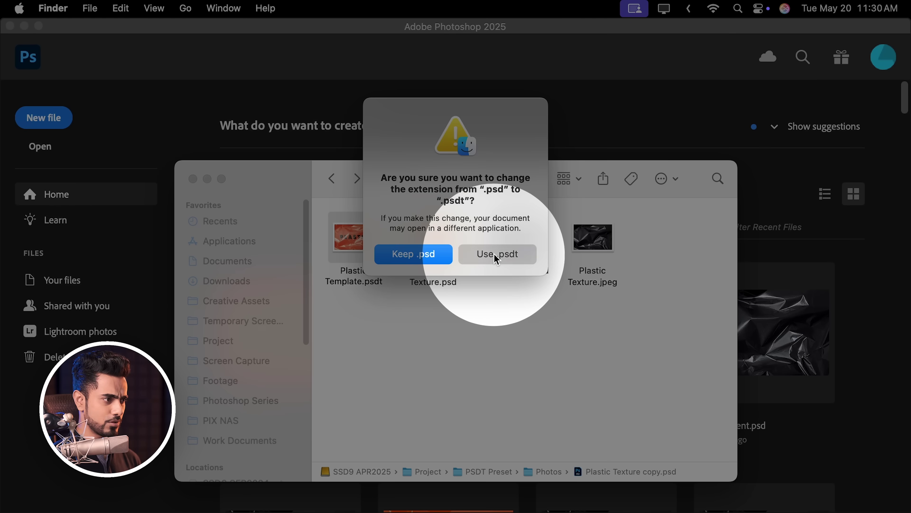
{"action": "left_click", "coordinate": [495, 255]}
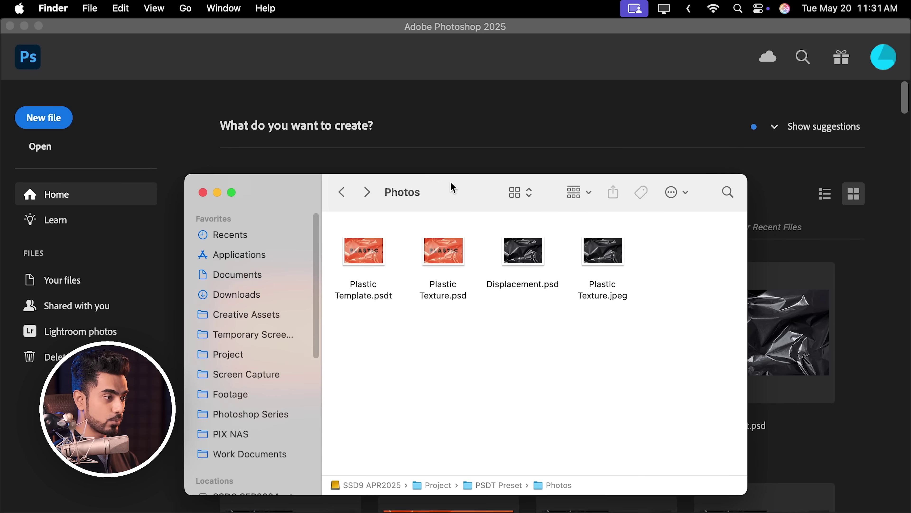
Step: Open Plastic Texture.psd in Photoshop and save it in the Photos folder as the template Plastic Texture 2.psdt
{"action": "left_click_drag", "start_coordinate": [452, 188], "coordinate": [477, 242]}
{"action": "left_click_drag", "start_coordinate": [467, 309], "coordinate": [458, 161]}
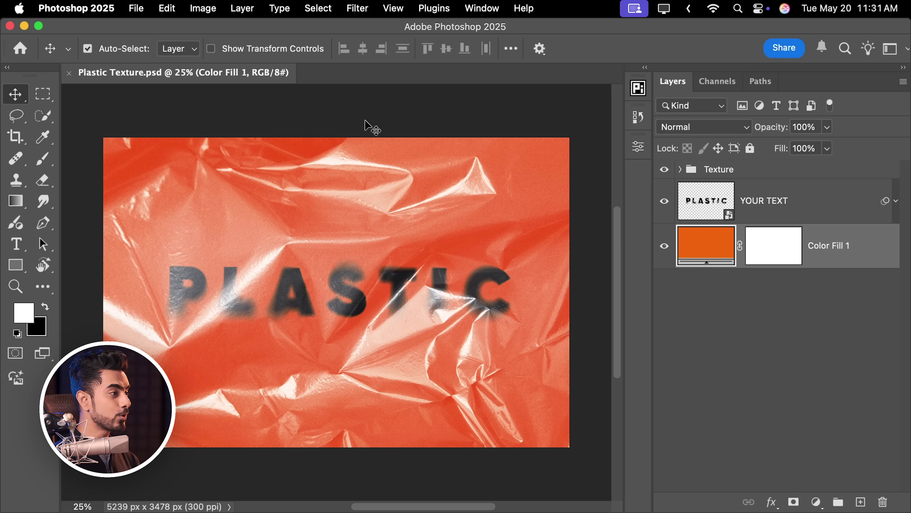
{"action": "left_click", "coordinate": [135, 8]}
{"action": "left_click", "coordinate": [196, 166]}
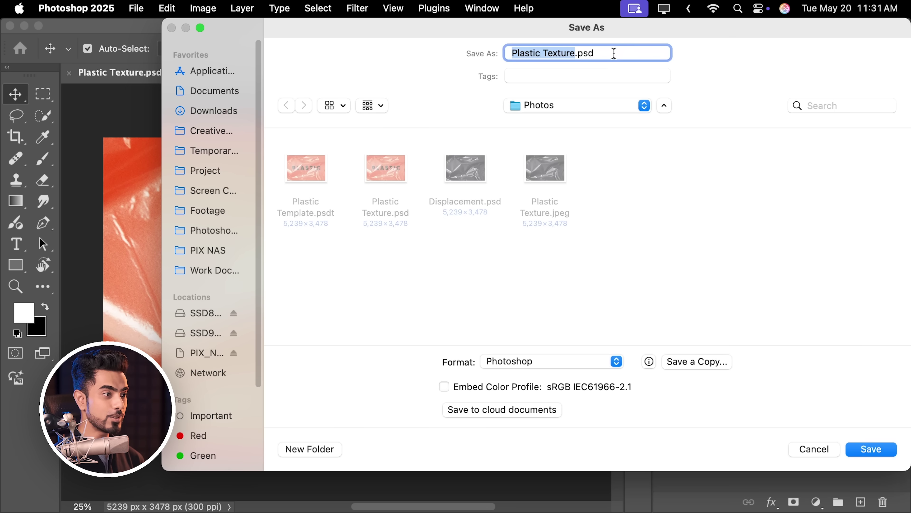
{"action": "left_click", "coordinate": [614, 53]}
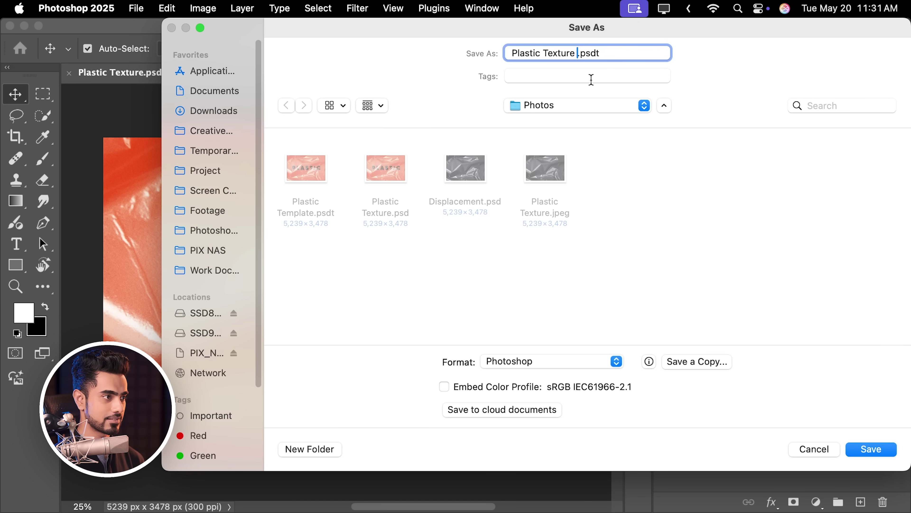
{"action": "left_click", "coordinate": [865, 454]}
{"action": "left_click", "coordinate": [678, 219]}
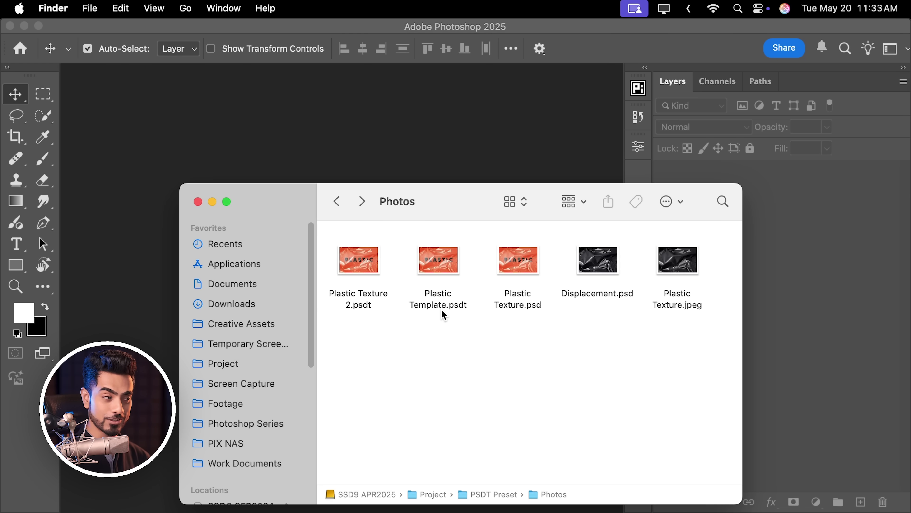
Step: Open a new untitled document from Plastic Template.psdt in the Photos folder
{"action": "double_click", "coordinate": [441, 310]}
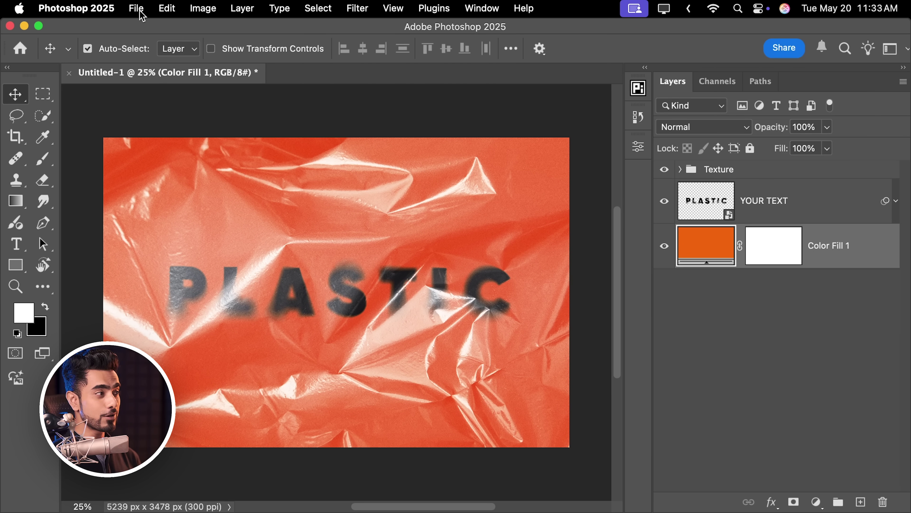
{"action": "left_click", "coordinate": [136, 8]}
{"action": "left_click", "coordinate": [168, 150]}
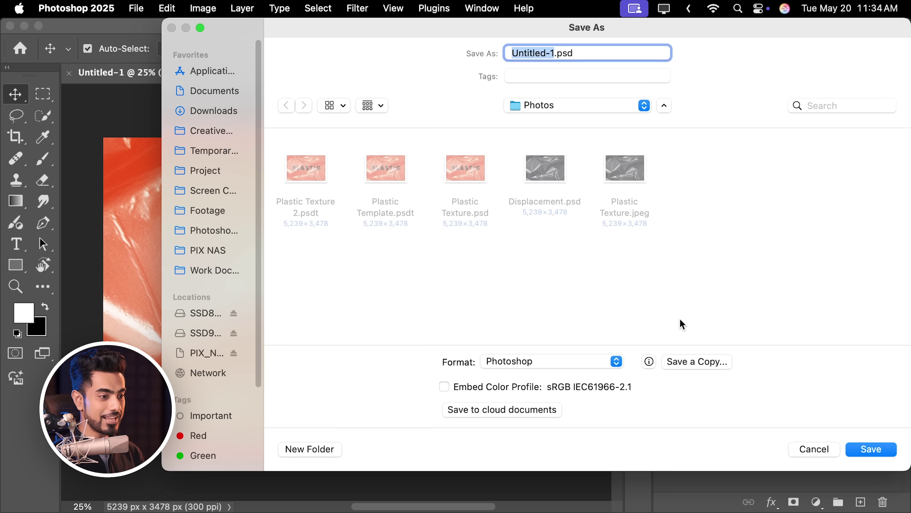
{"action": "left_click", "coordinate": [810, 450]}
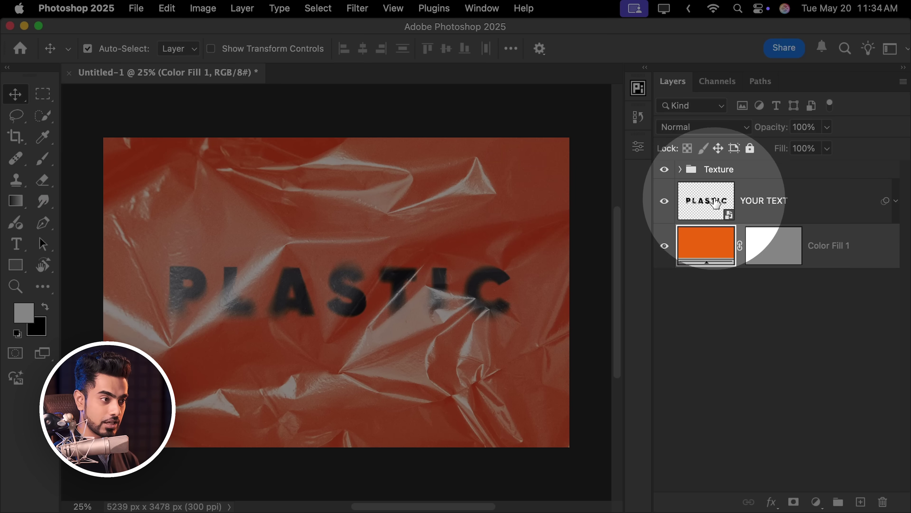
Step: Change the text inside the YOUR TEXT smart object to TEXTURE, then save and close its PLASTIC.psb contents
{"action": "double_click", "coordinate": [709, 206]}
{"action": "double_click", "coordinate": [711, 185]}
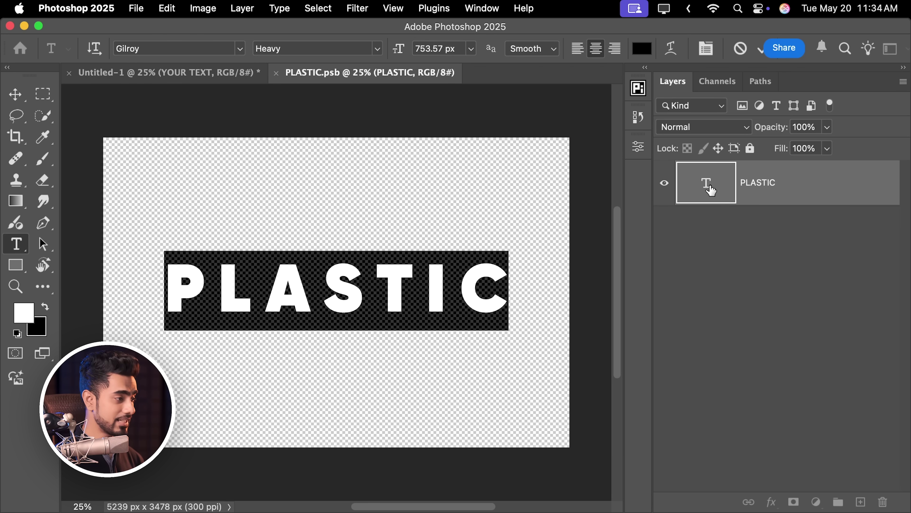
{"action": "type", "text": "TEXTURE"}
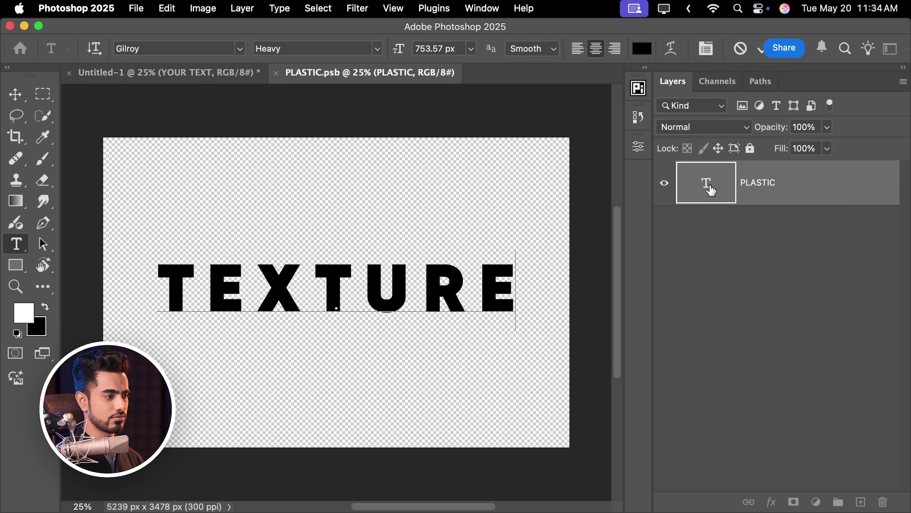
{"action": "left_click", "coordinate": [736, 230]}
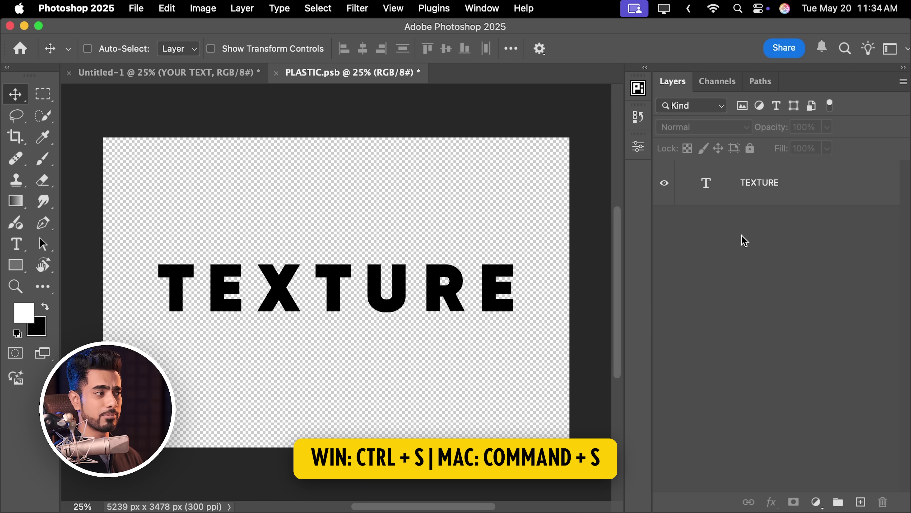
{"action": "left_click", "coordinate": [276, 74]}
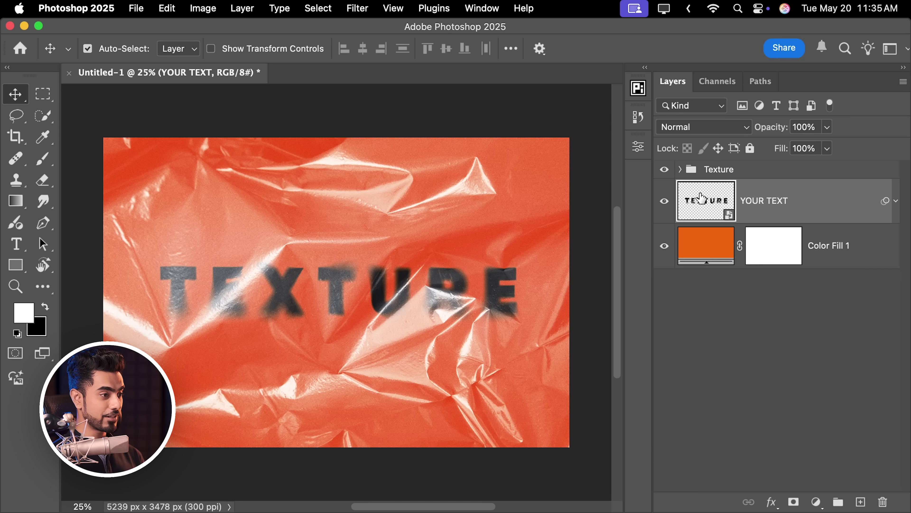
Step: Try the purple colour c01ade on the Color Fill 1 layer, then cancel the colour change
{"action": "double_click", "coordinate": [709, 239]}
{"action": "type", "text": "c01ade"}
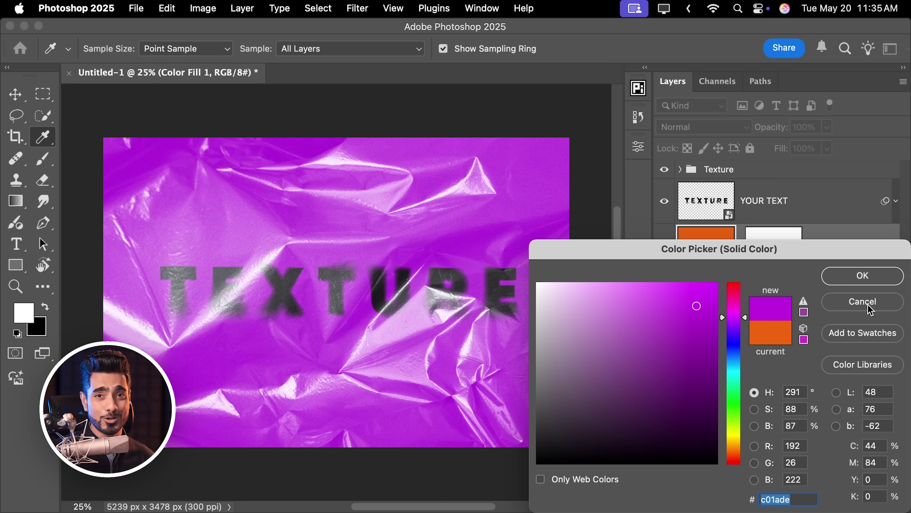
{"action": "left_click", "coordinate": [878, 302]}
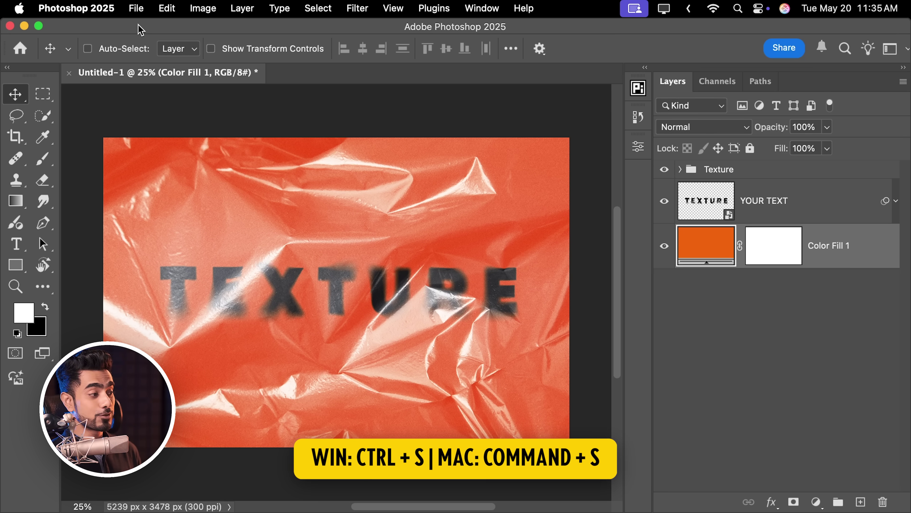
Step: Save the document as Texture Texture.psd in the Photos folder and open another untitled document from Plastic Template.psdt
{"action": "key", "text": "super+s"}
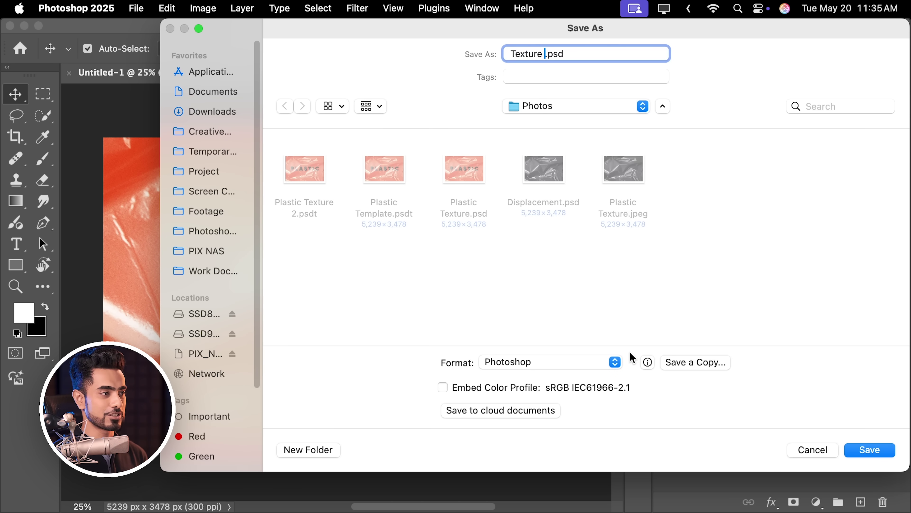
{"action": "type", "text": "Texture Texture"}
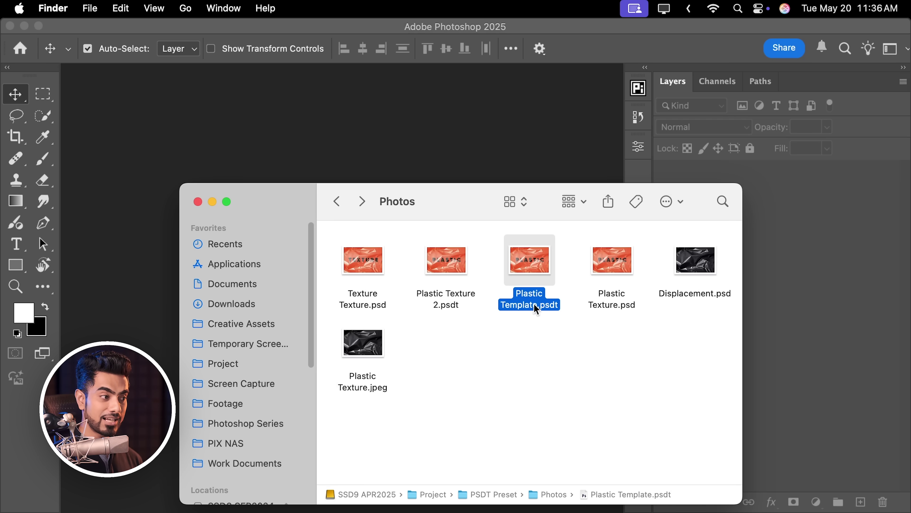
{"action": "double_click", "coordinate": [530, 303]}
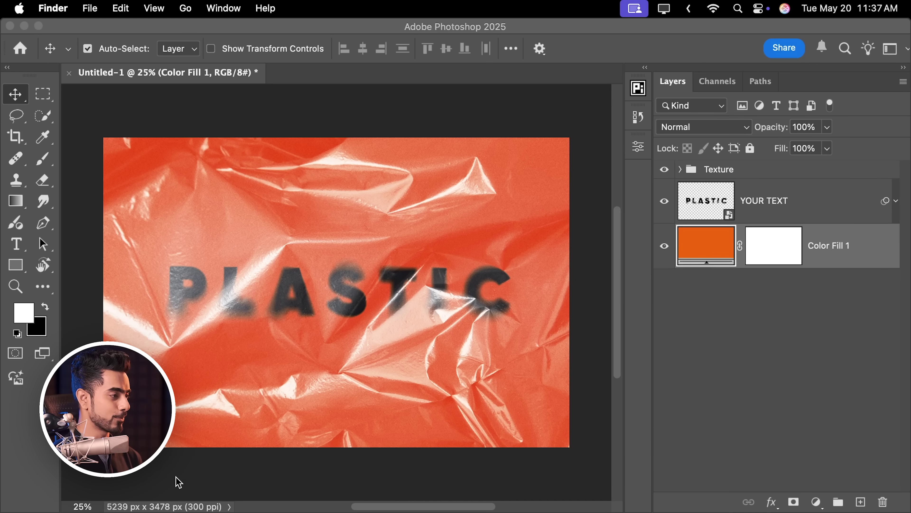
Step: Rename Plastic Template.psdt in Finder's Photos folder as Plastic Template.psd and accept the extension change to .psd
{"action": "left_click", "coordinate": [151, 493]}
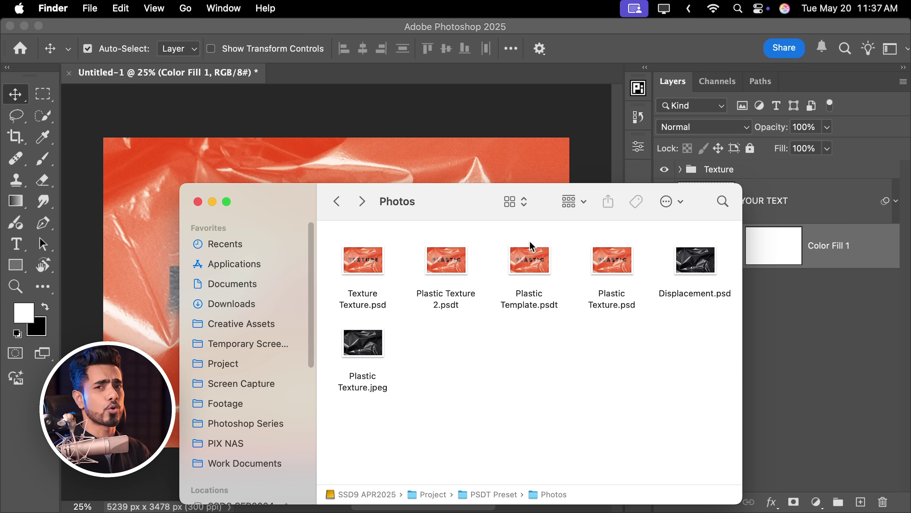
{"action": "left_click", "coordinate": [533, 264]}
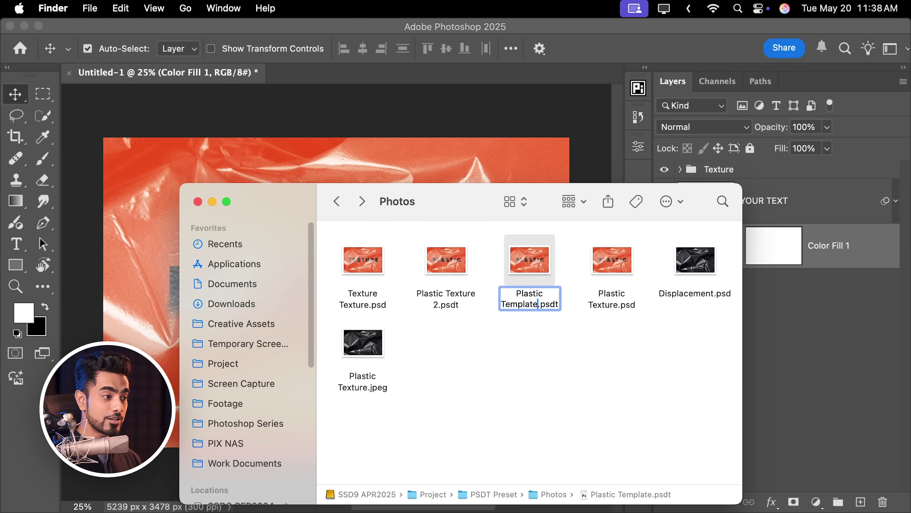
{"action": "key", "text": "Return"}
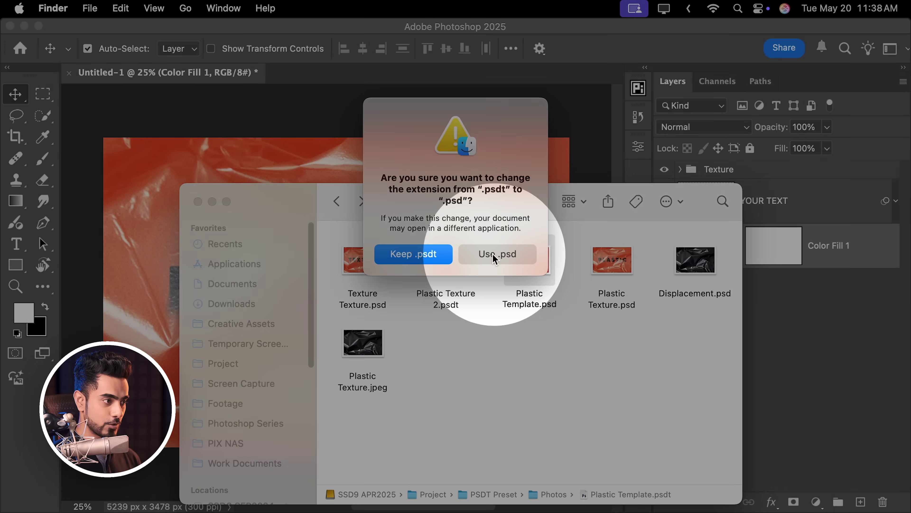
{"action": "left_click", "coordinate": [499, 255]}
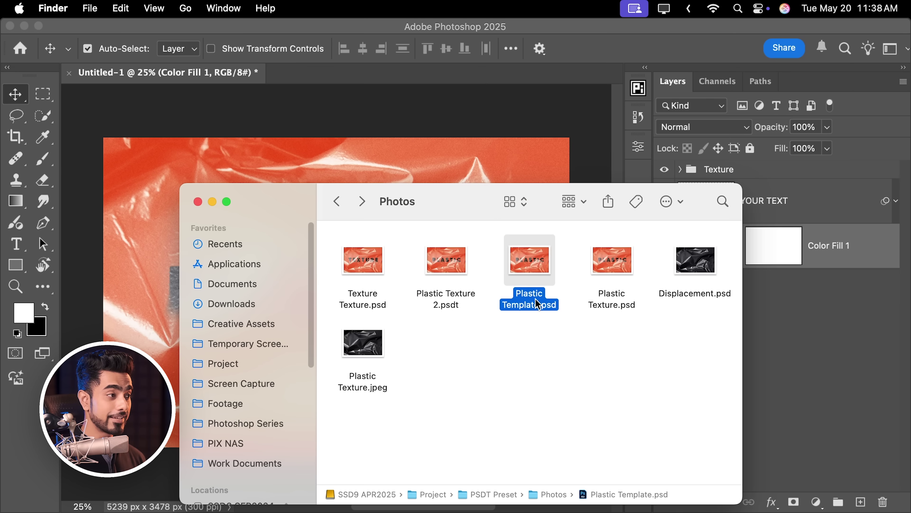
{"action": "left_click_drag", "start_coordinate": [537, 304], "coordinate": [417, 101]}
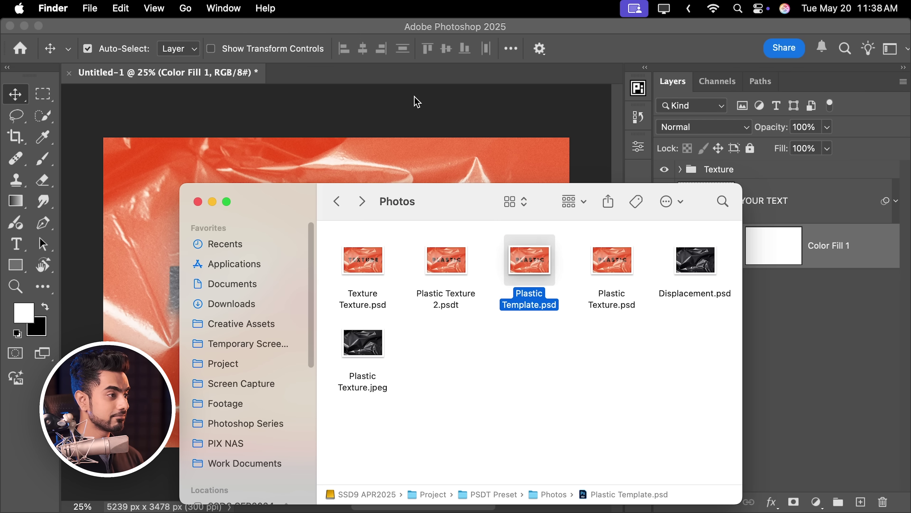